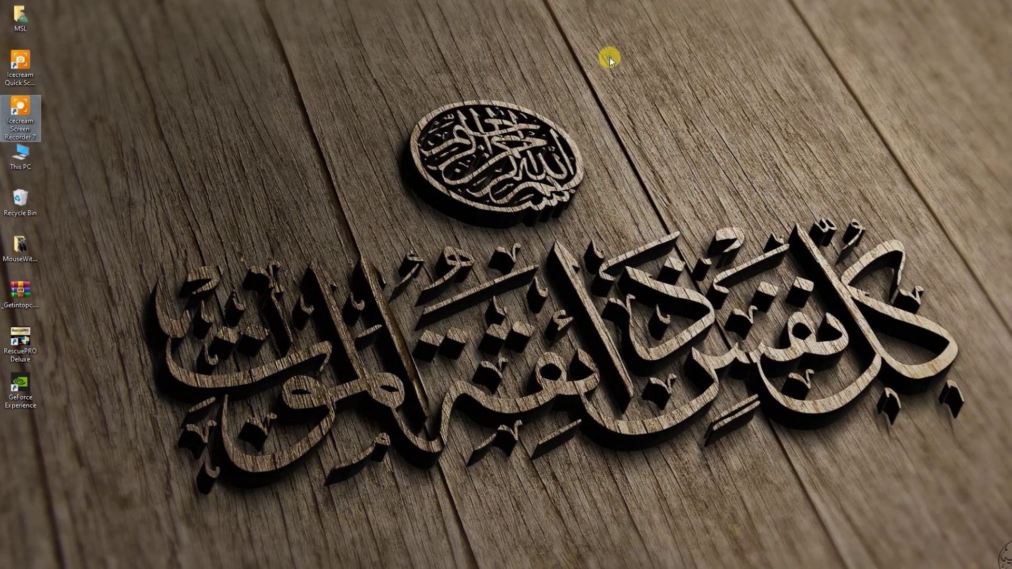
Refresh the desktop about nine times using the right-click Refresh option
right_click(609, 56)
left_click(644, 90)
right_click(362, 43)
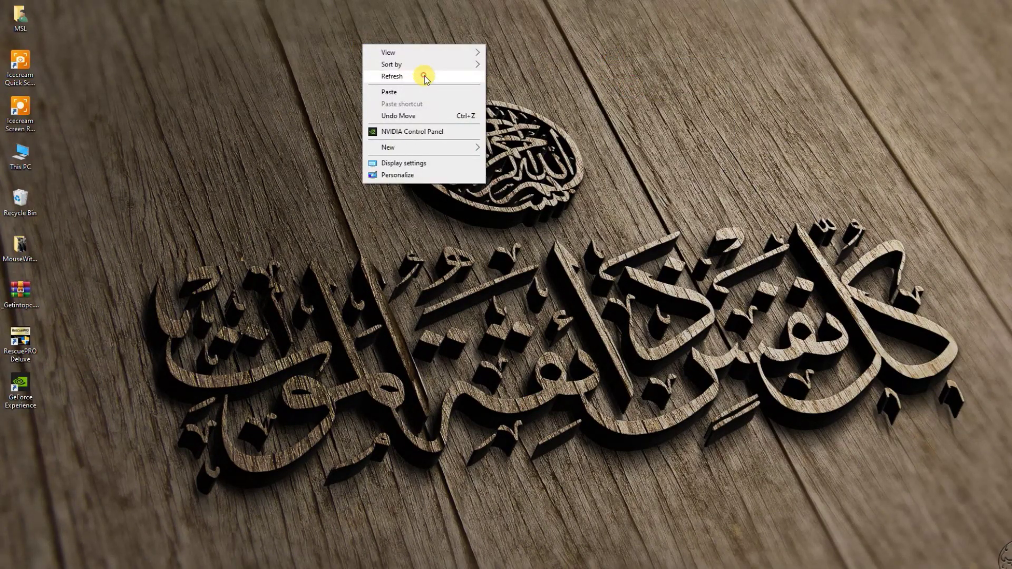
left_click(422, 76)
right_click(335, 71)
left_click(402, 105)
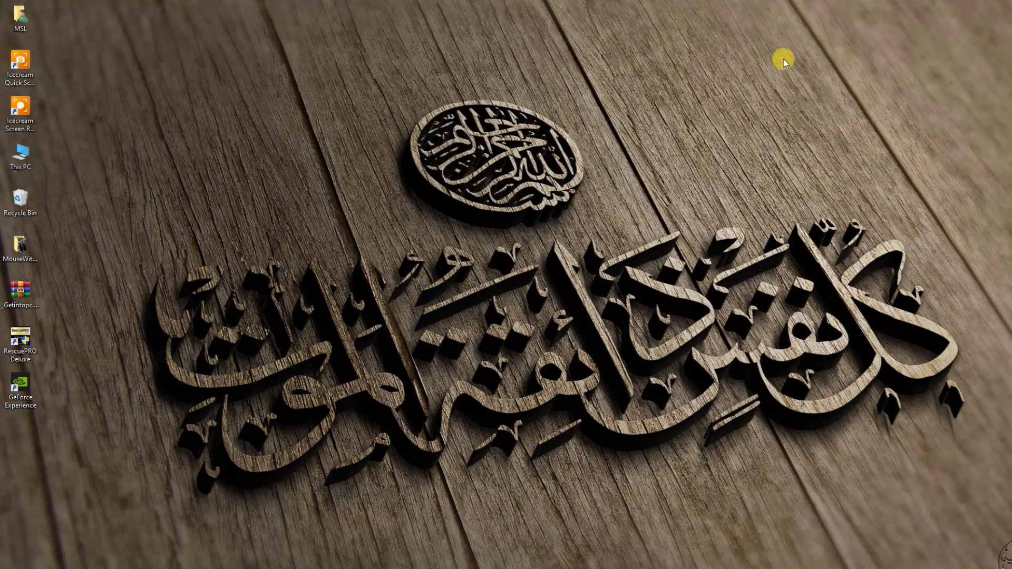
right_click(701, 46)
right_click(722, 58)
left_click(768, 94)
right_click(609, 57)
left_click(616, 93)
right_click(362, 43)
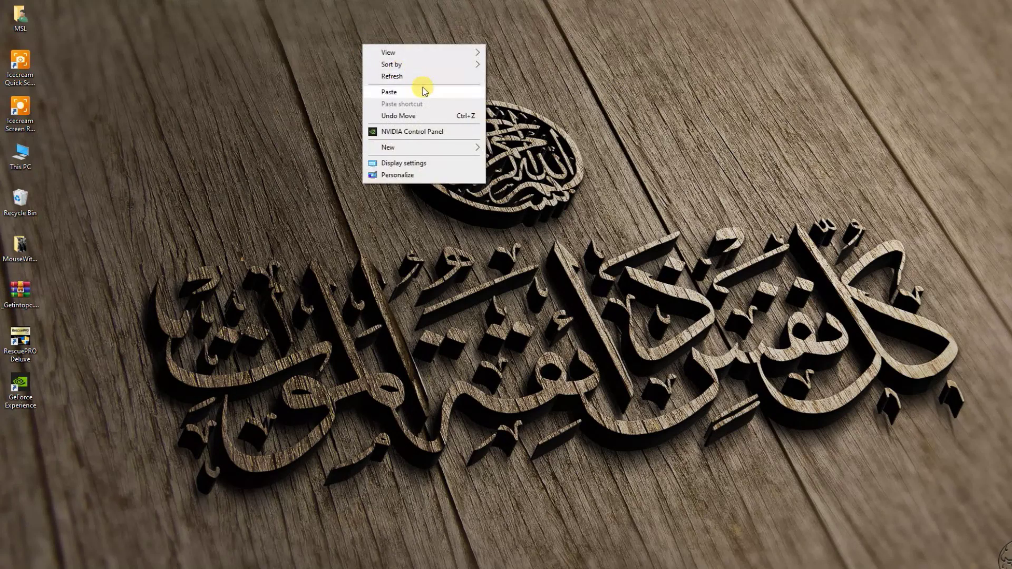
left_click(425, 76)
right_click(335, 72)
left_click(381, 103)
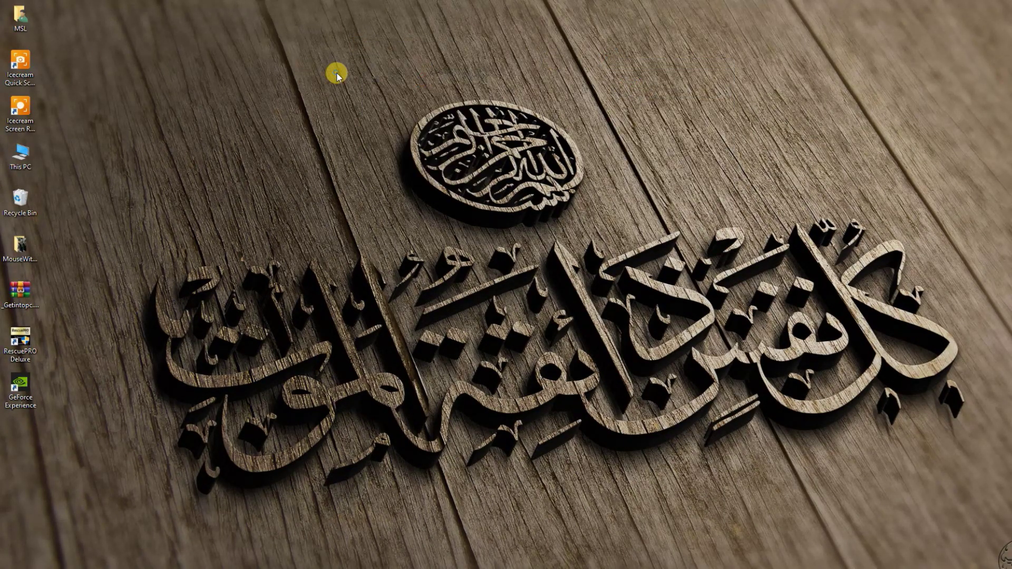
right_click(337, 73)
left_click(383, 108)
right_click(609, 59)
left_click(633, 90)
right_click(363, 44)
Refresh the desktop twice more
left_click(425, 76)
right_click(336, 71)
left_click(385, 103)
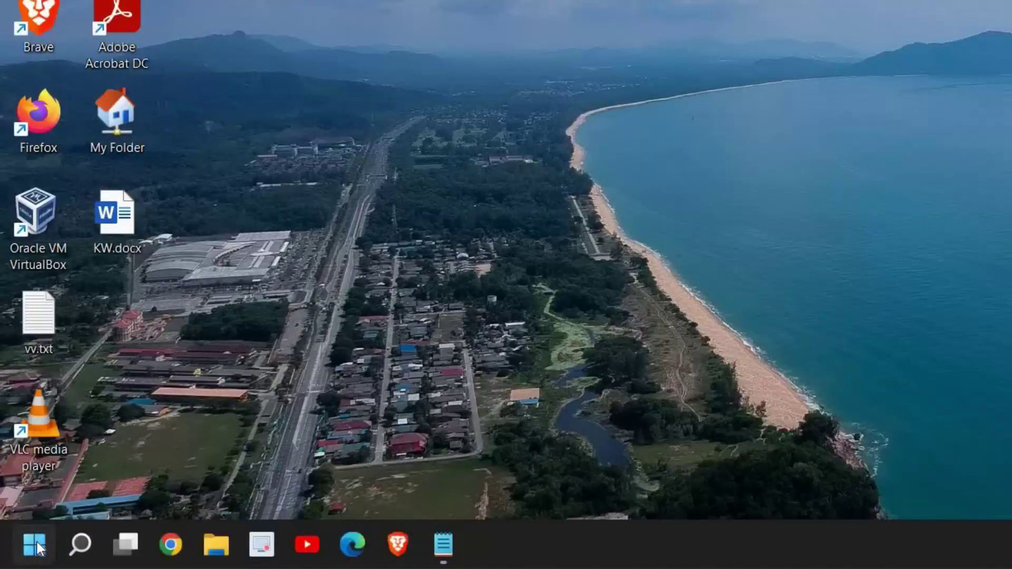
Launch the Services console by running services.msc from the Win+X Run dialog
right_click(37, 542)
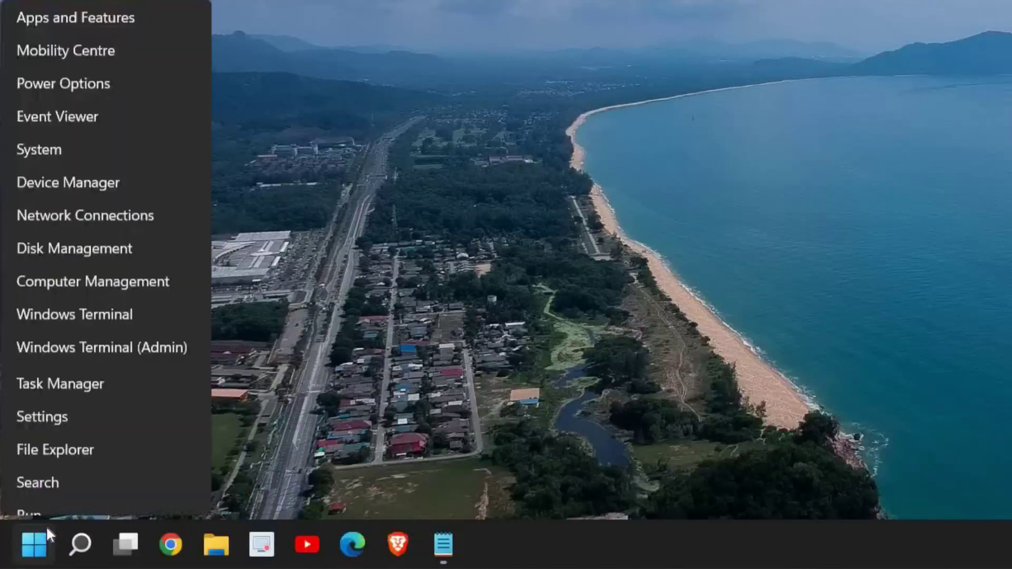
left_click(101, 428)
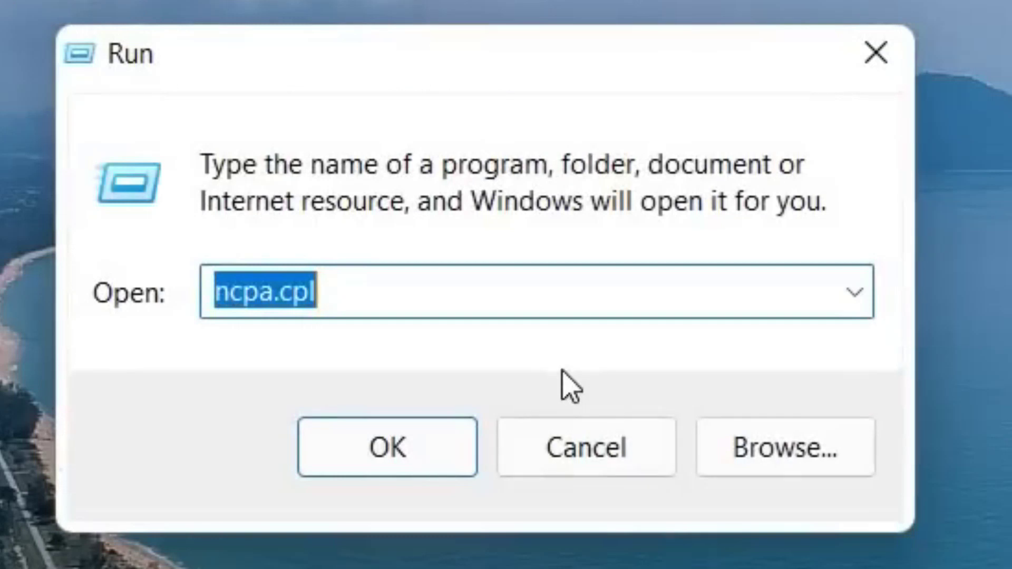
type("ser")
key("Down")
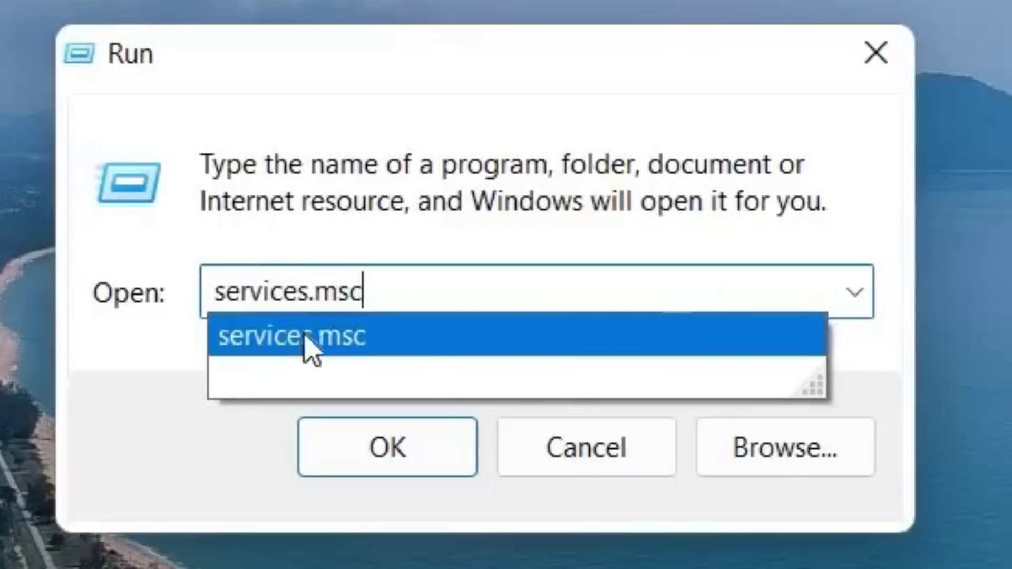
left_click(412, 453)
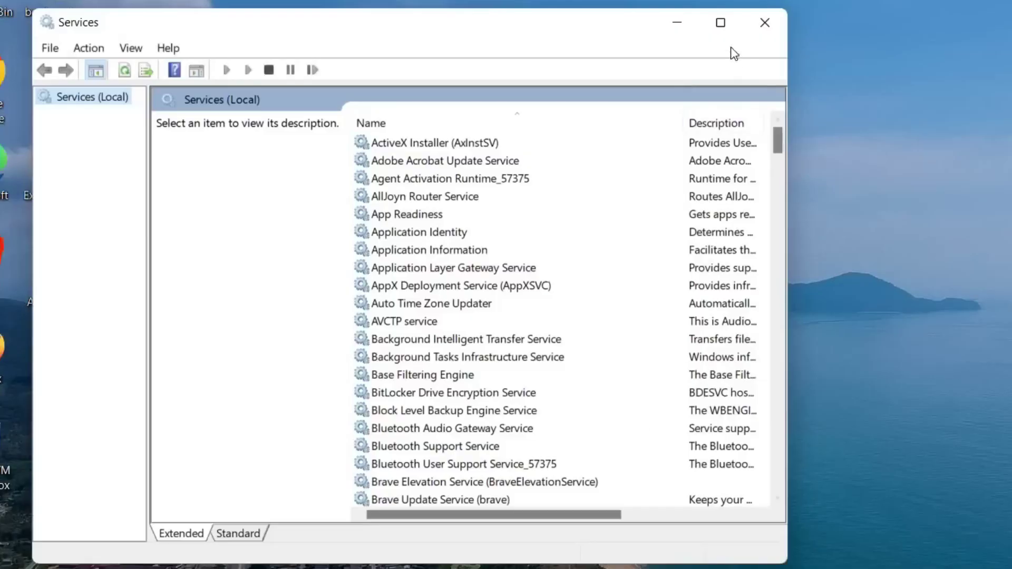
Maximize the Services window and select the SysMain service in the list
left_click(721, 24)
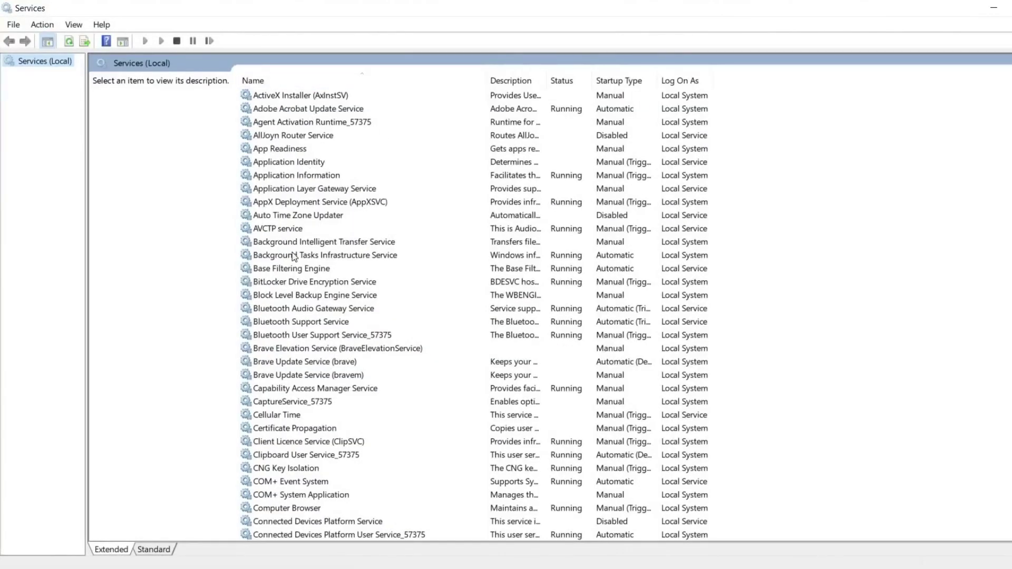
left_click(297, 312)
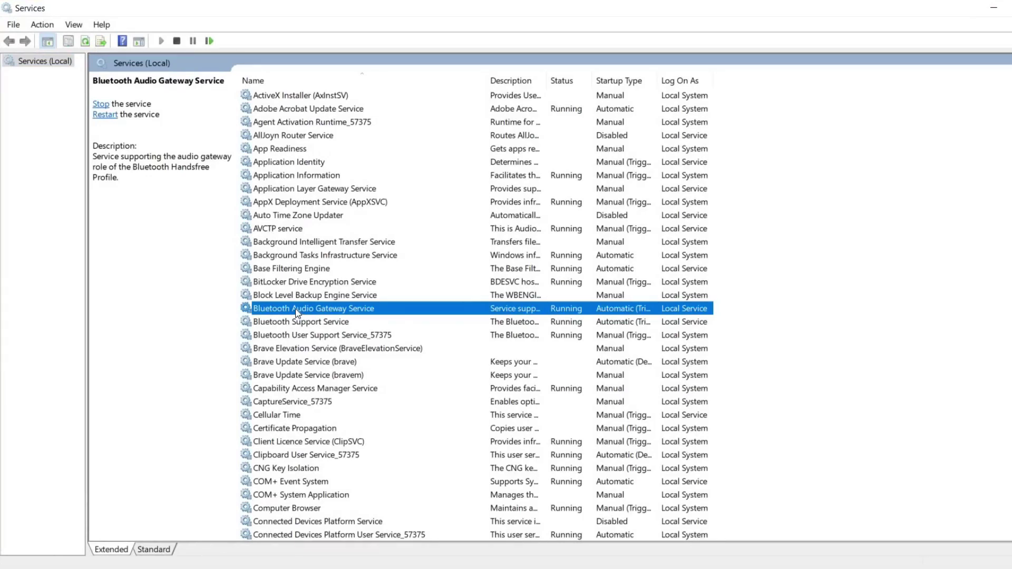
key("s")
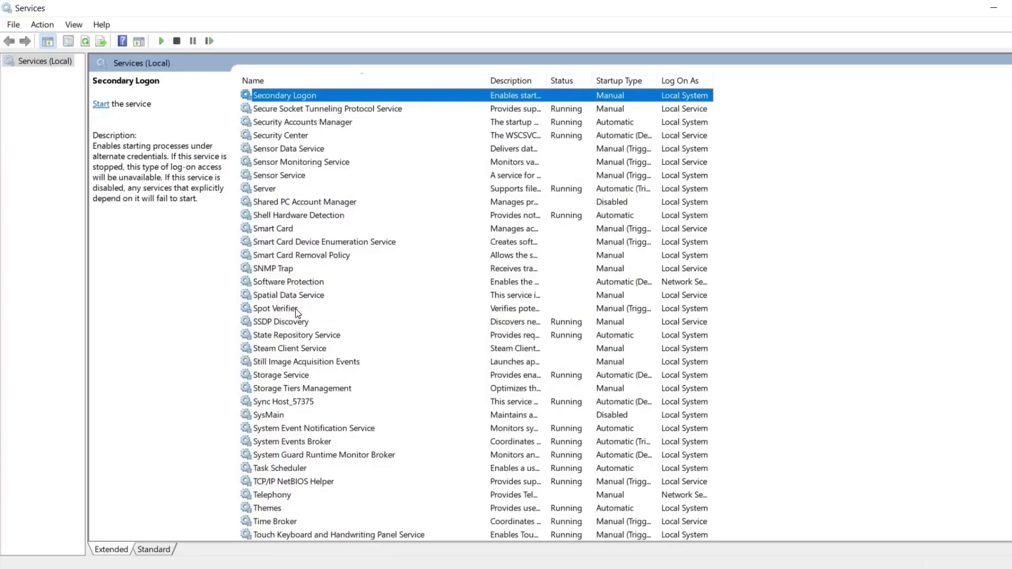
key("Down")
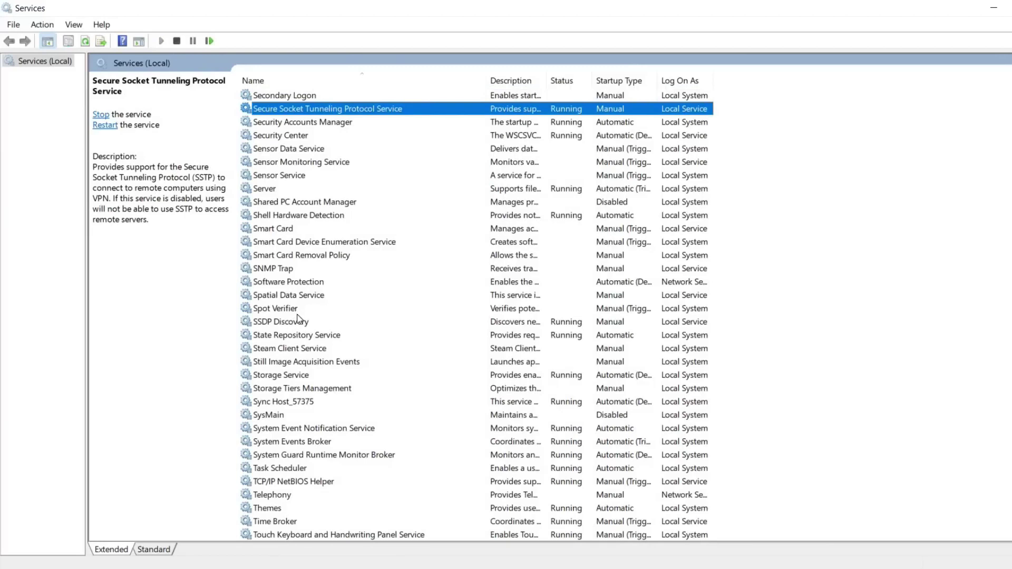
left_click(273, 416)
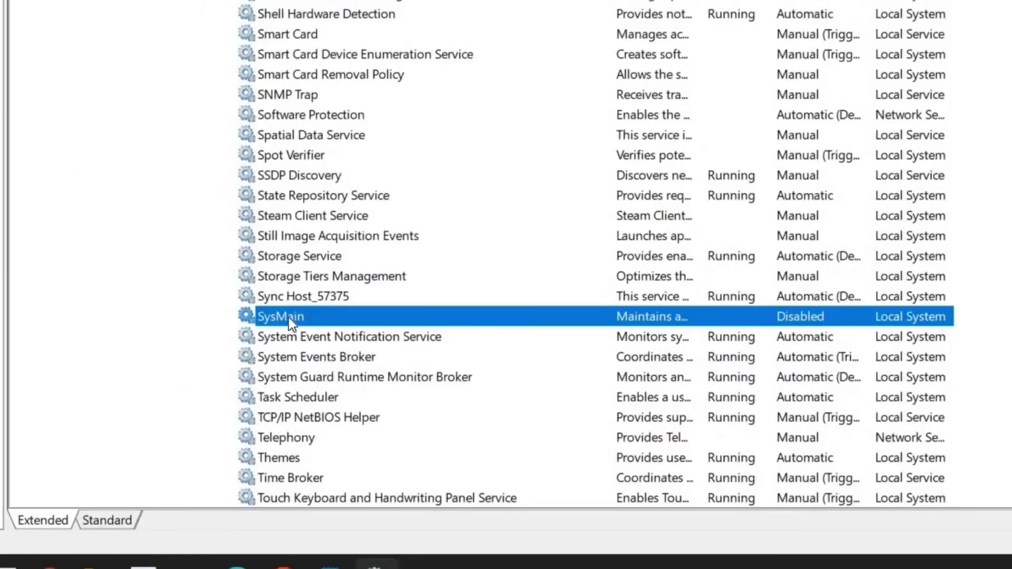
Keep SysMain's Startup type set to Disabled in its Properties and confirm with OK
right_click(289, 318)
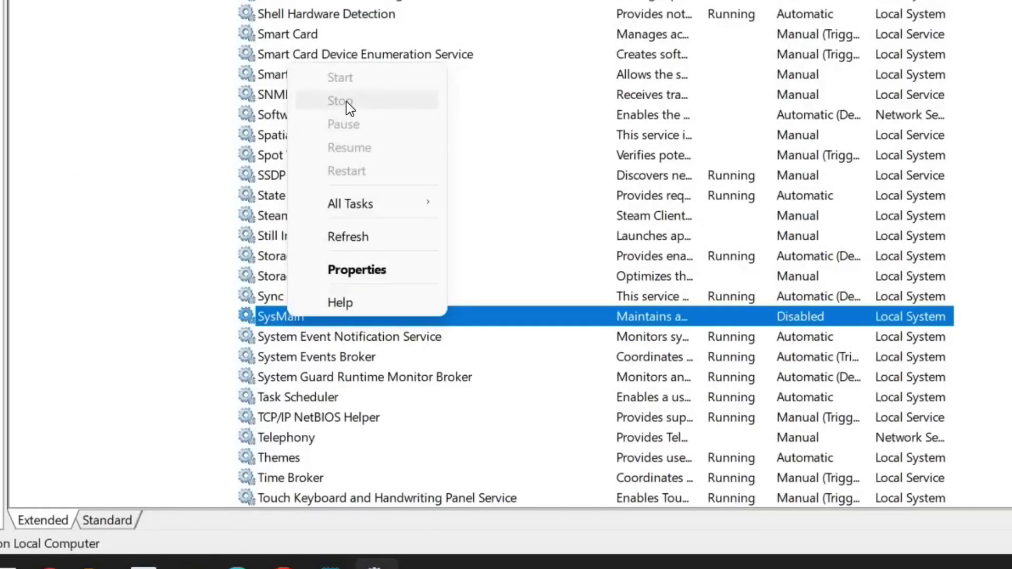
left_click(361, 270)
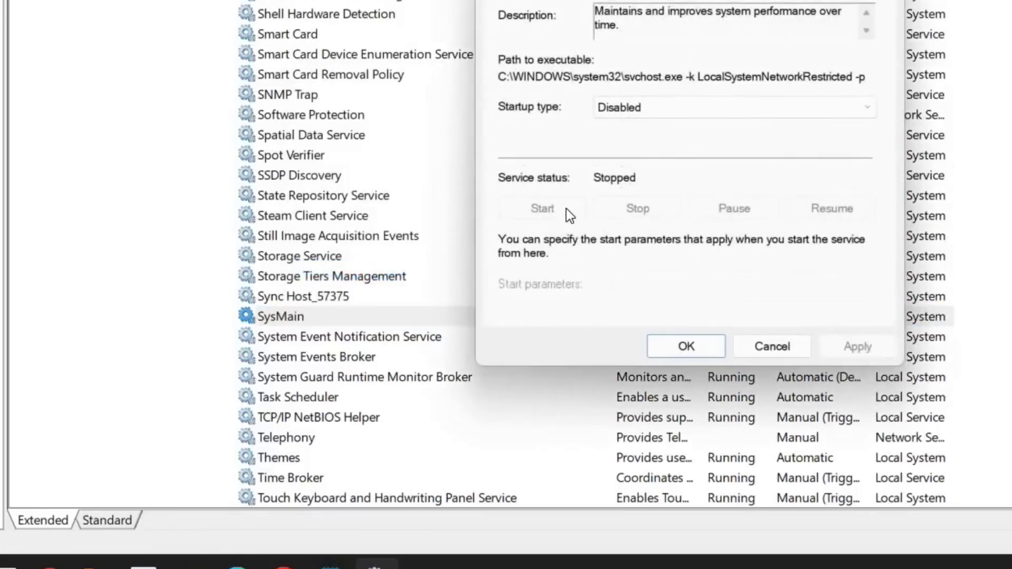
left_click(679, 110)
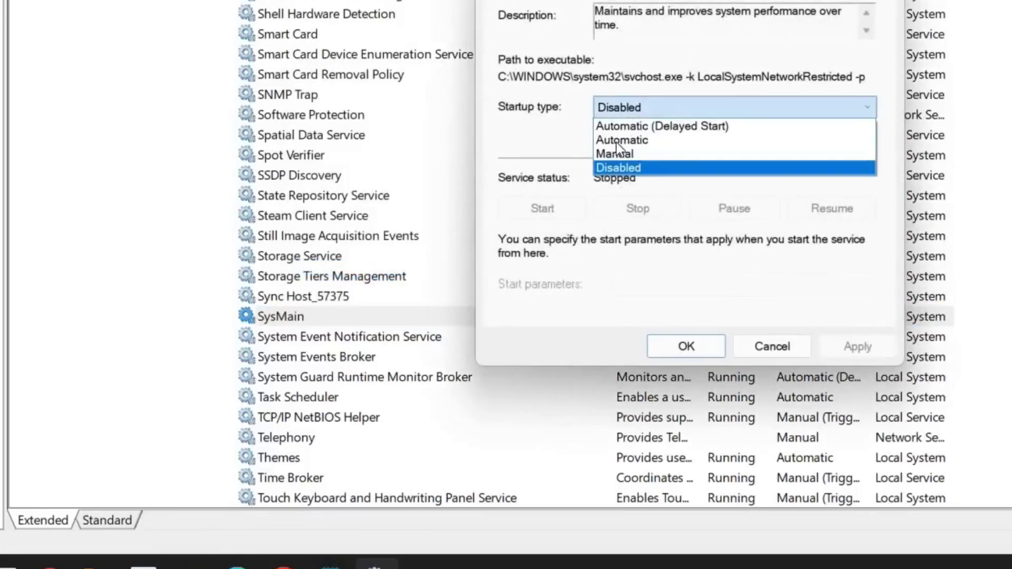
left_click(619, 168)
left_click(770, 347)
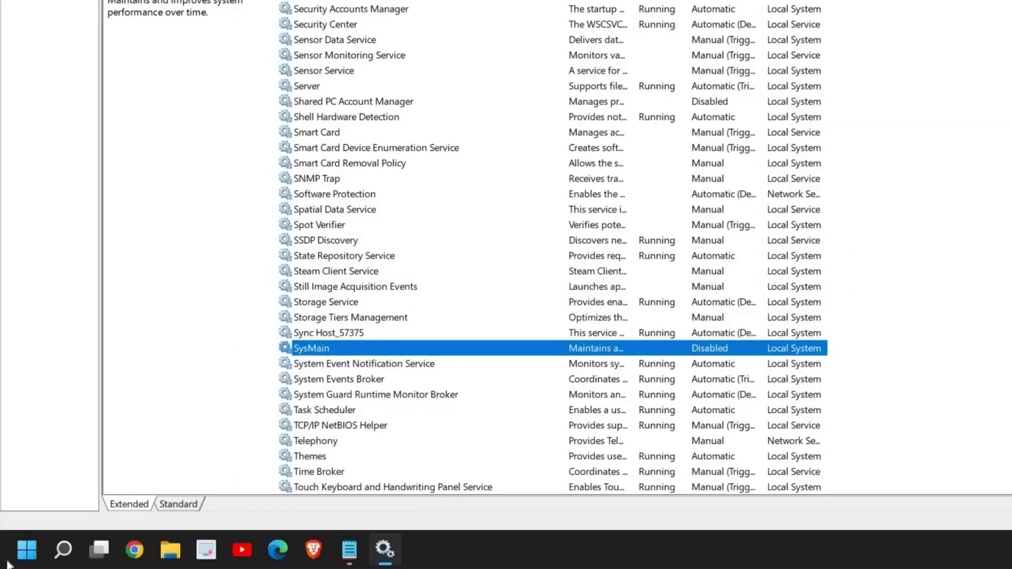
Review CPU, memory and disk usage on Task Manager's Performance tab, then close it
right_click(28, 549)
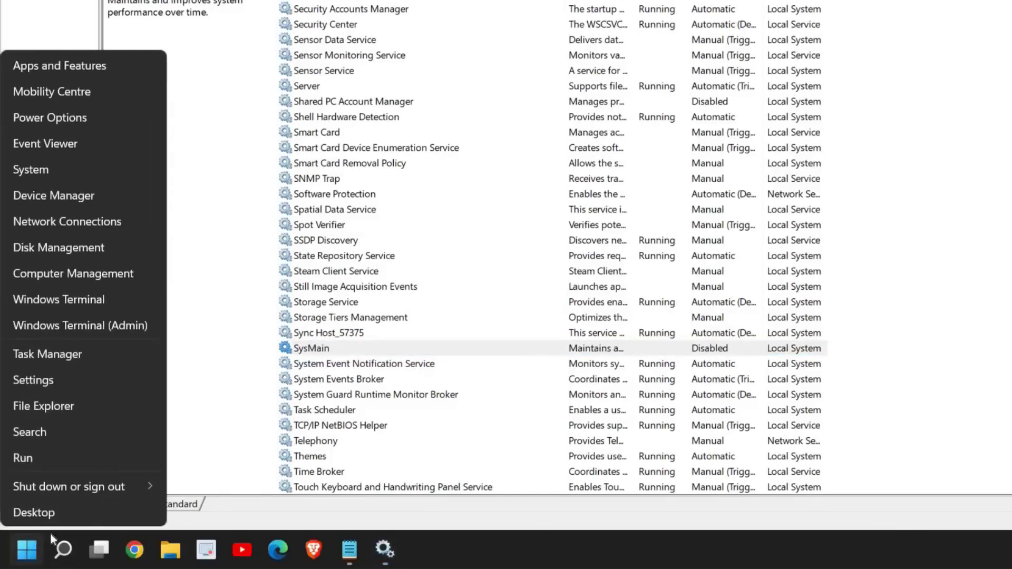
left_click(49, 357)
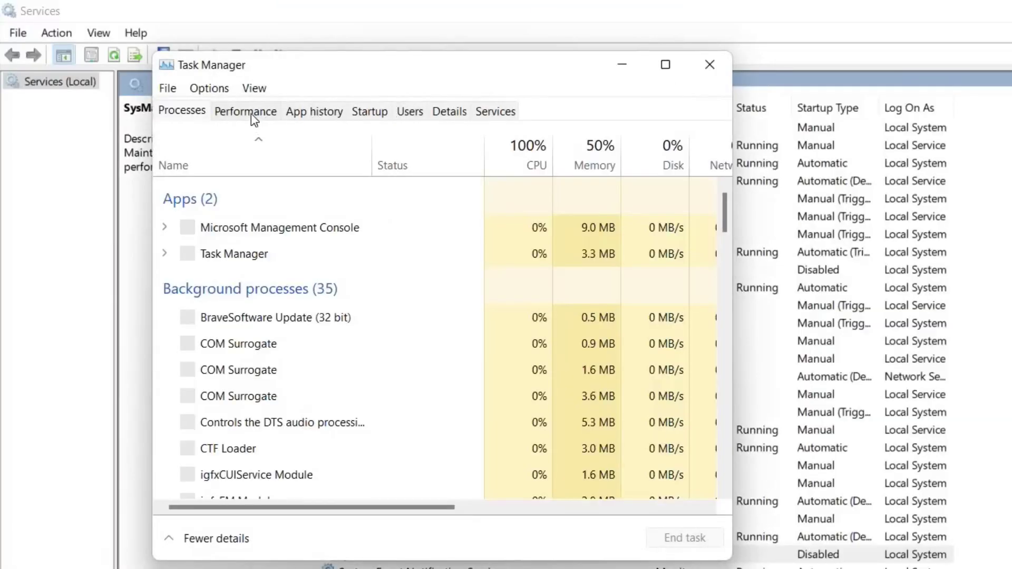
left_click(251, 113)
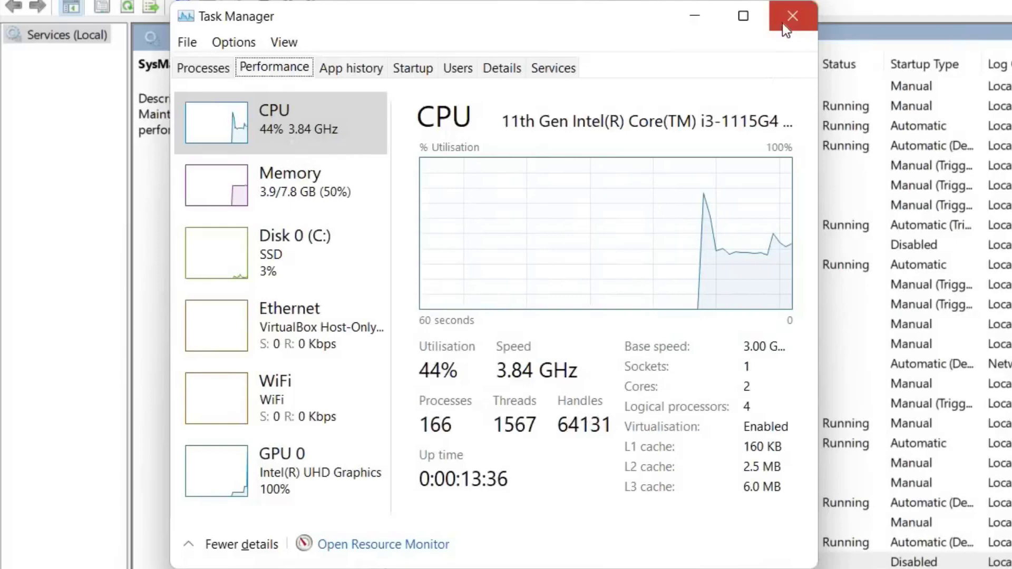
left_click(785, 21)
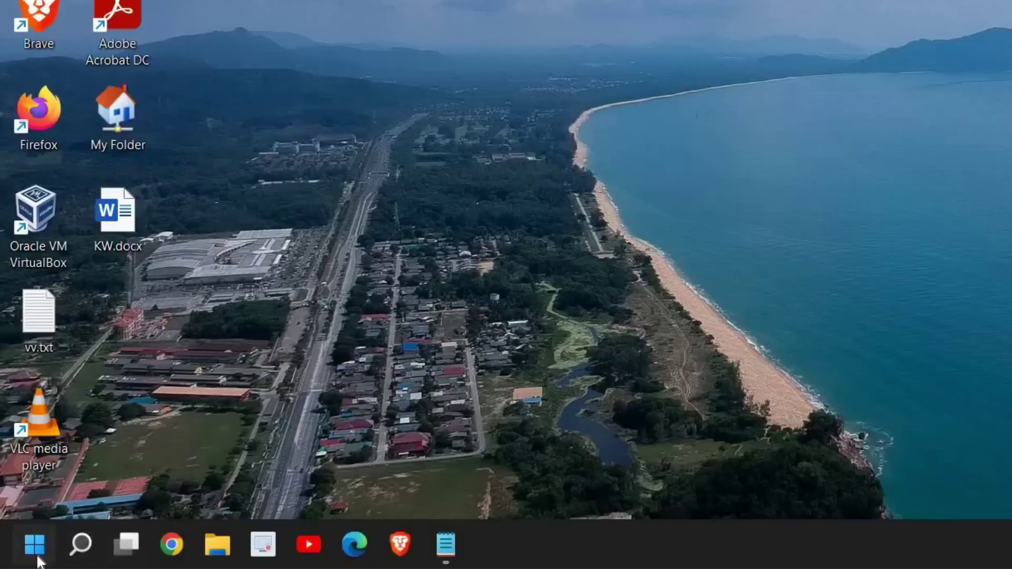
Open System Properties with sysdm.cpl and move its window to the centre
right_click(38, 558)
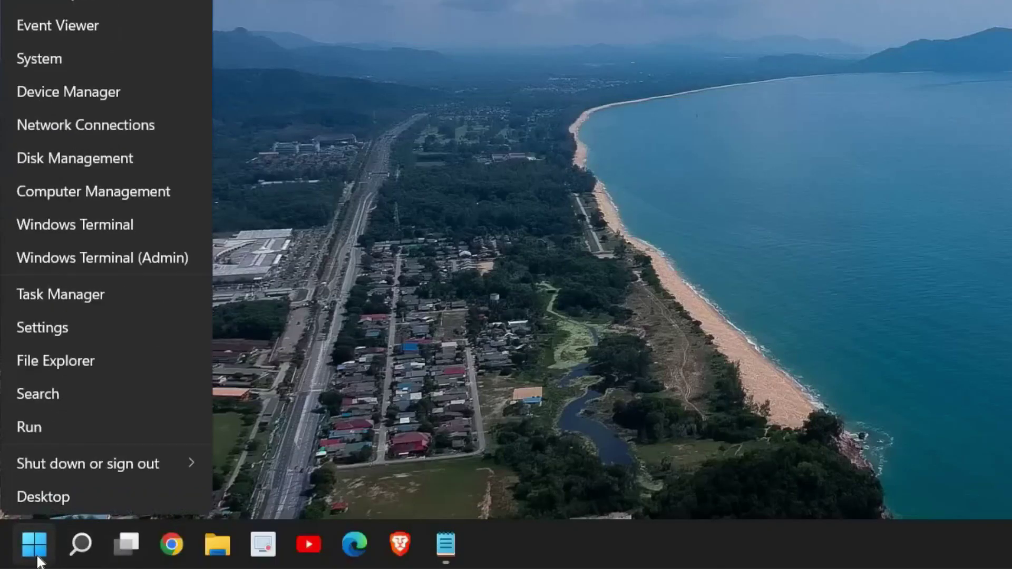
left_click(49, 428)
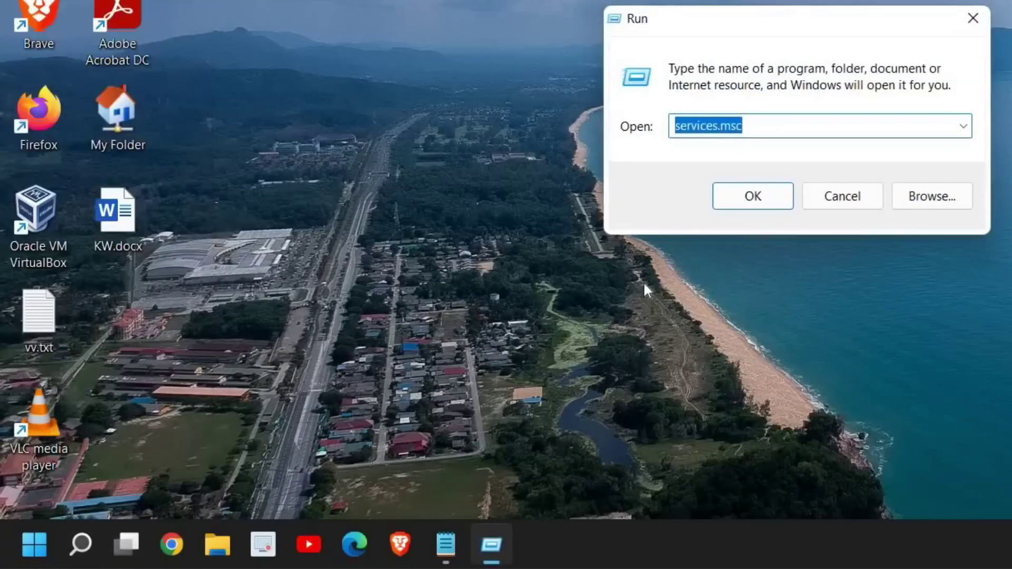
type("sysdm.cpl")
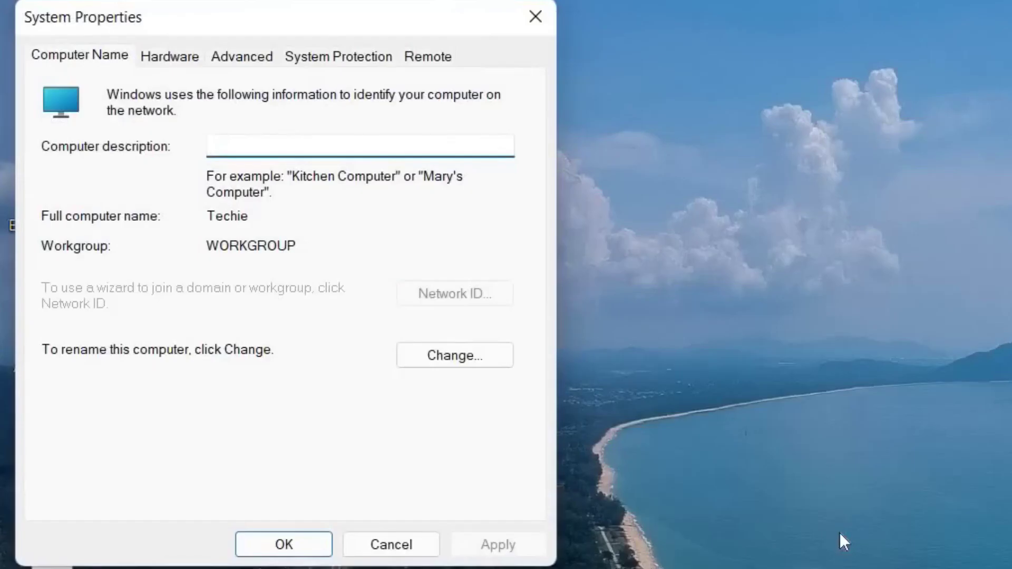
left_click_drag(429, 40, 723, 79)
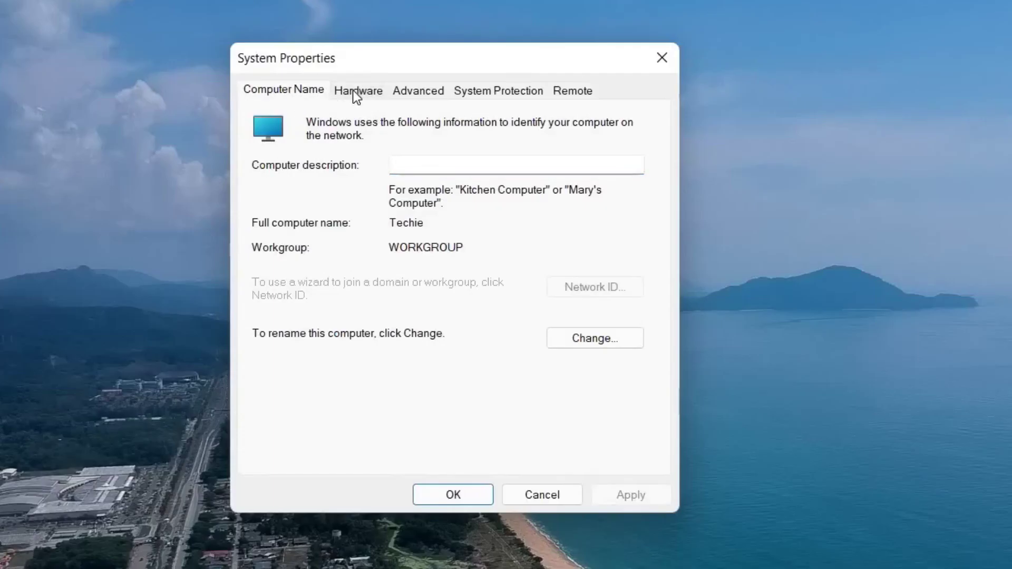
Look through the System Protection and Remote Assistance tabs, ending on the Advanced tab
left_click(353, 91)
left_click(413, 94)
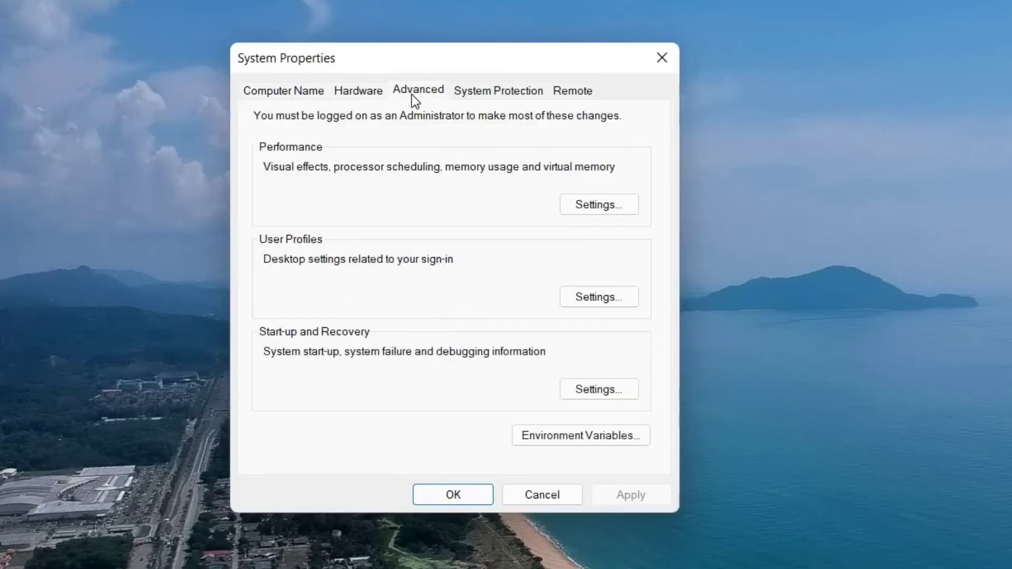
left_click(502, 90)
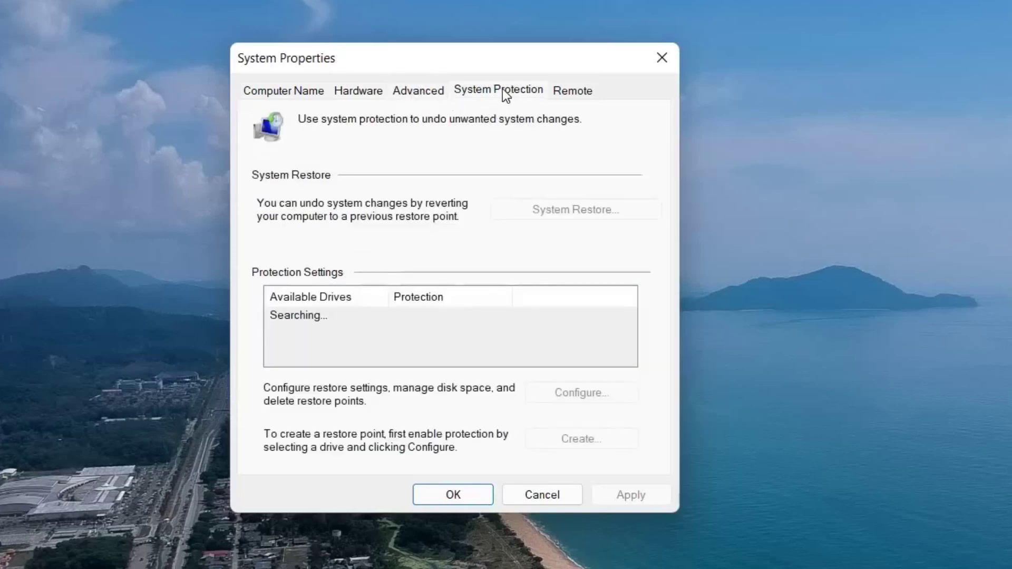
left_click(573, 95)
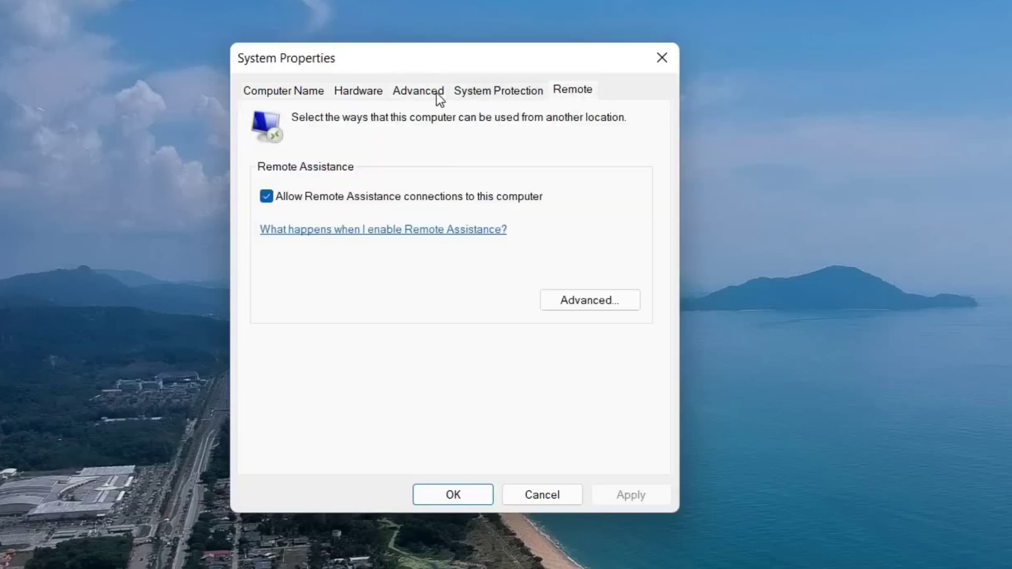
key("alt")
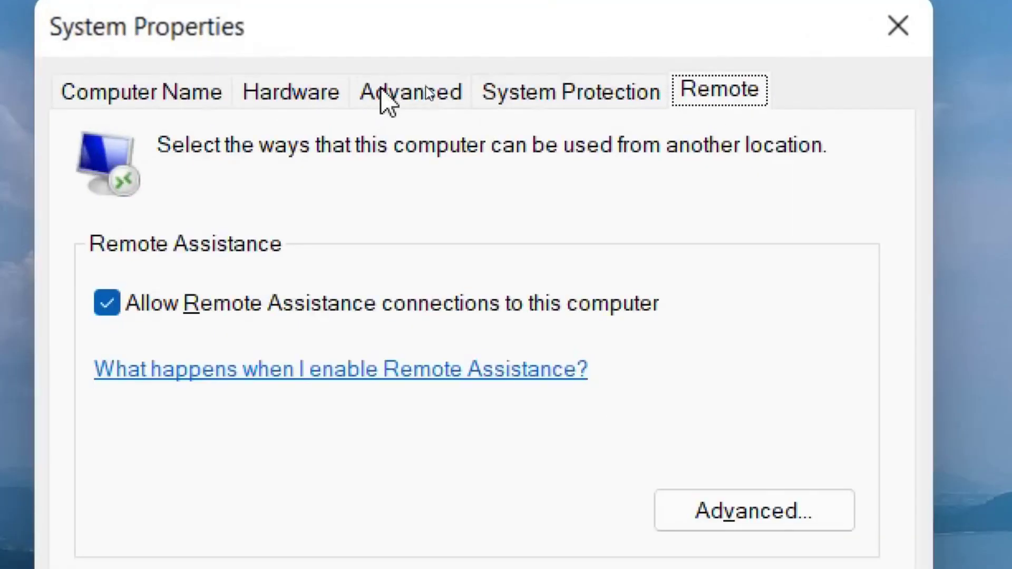
left_click(426, 87)
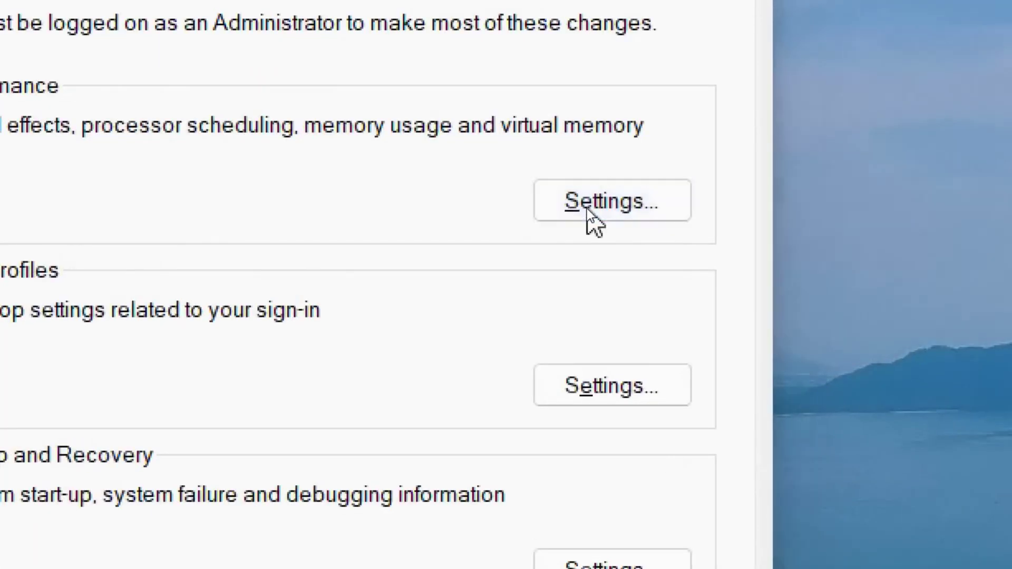
Choose Adjust for best performance in the Visual Effects performance options
left_click(587, 208)
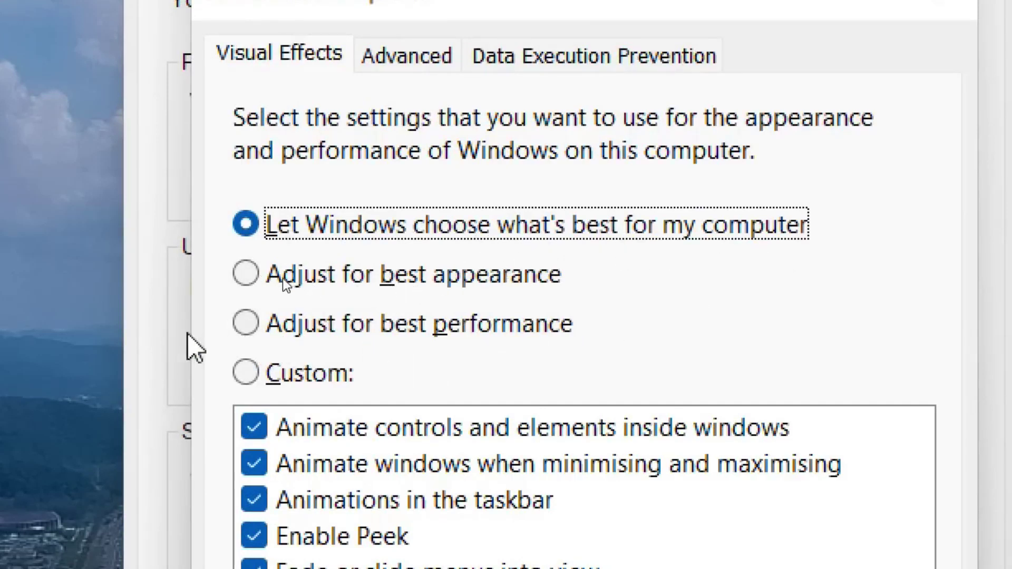
left_click(247, 324)
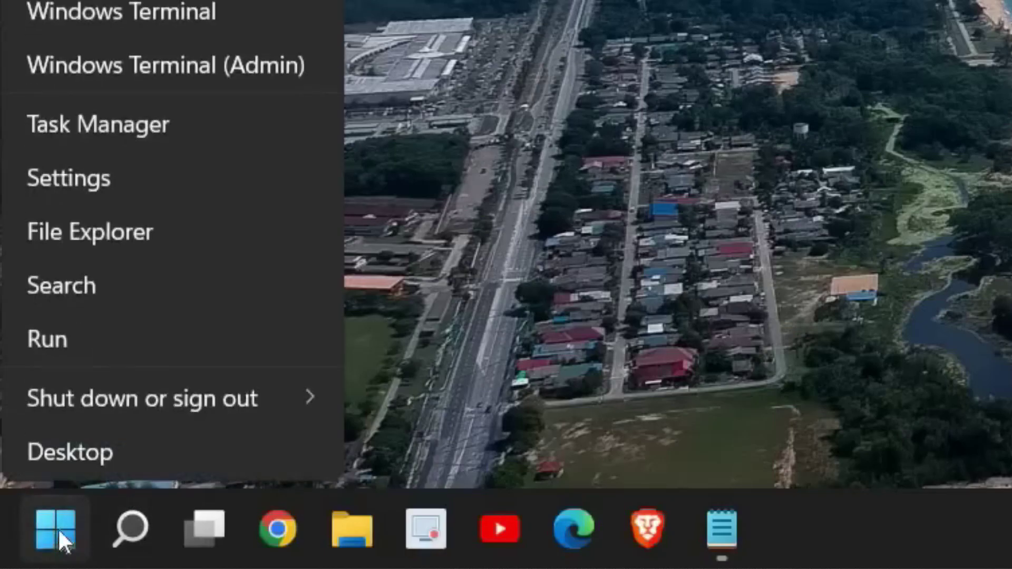
Show Task Manager's Startup apps list in a maximized window with start-up impact
left_click(93, 112)
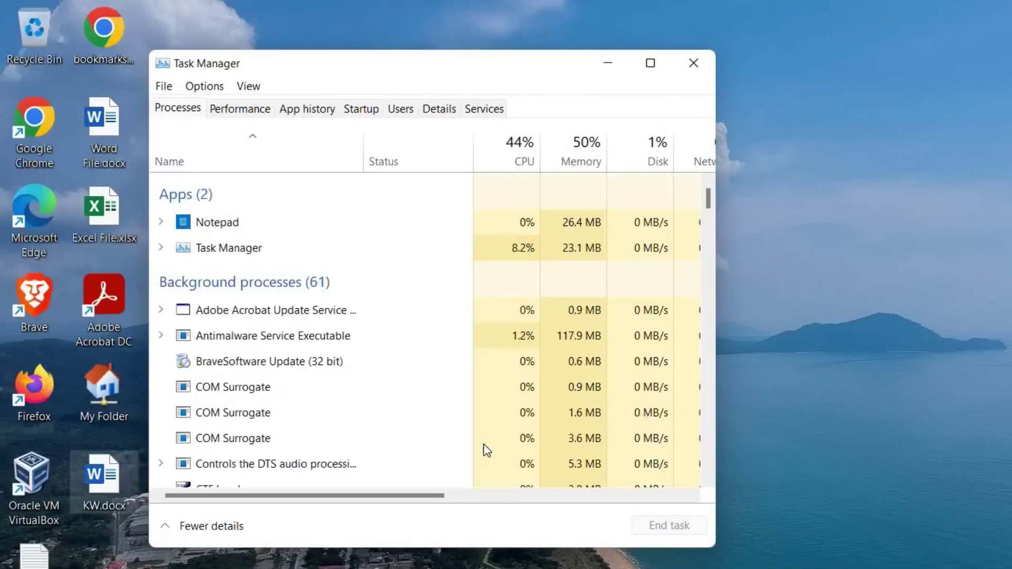
left_click(369, 109)
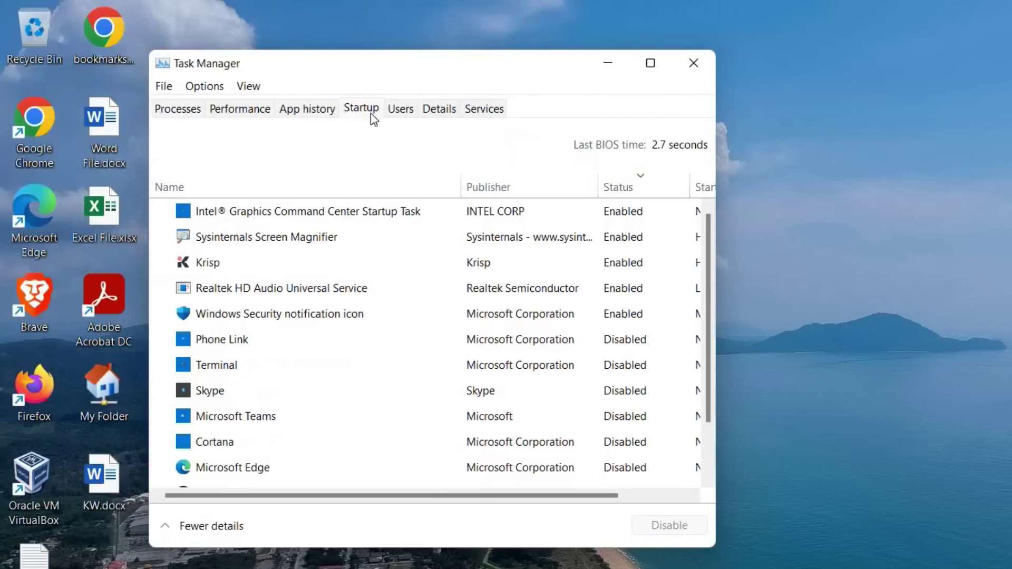
left_click(652, 64)
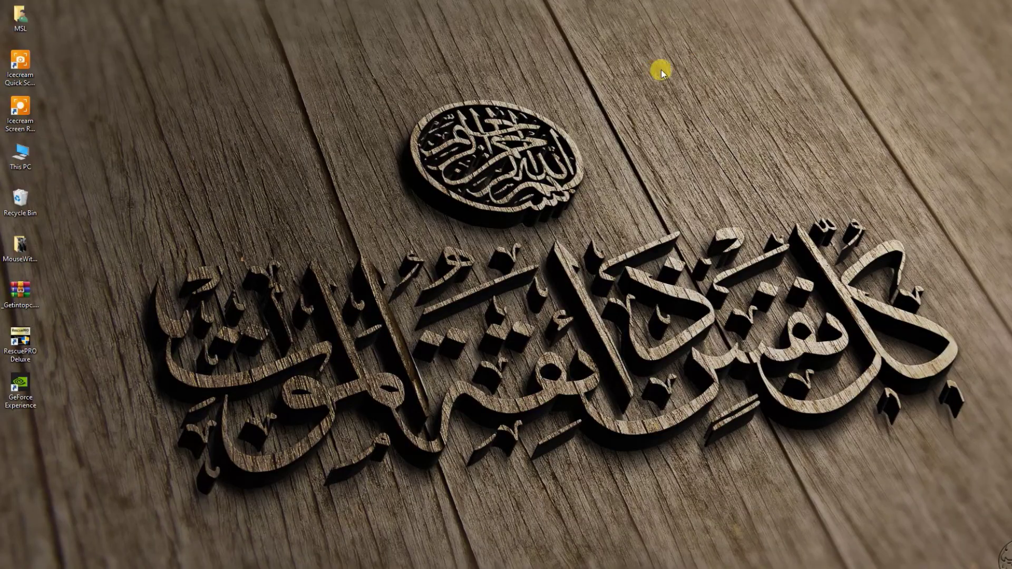
Refresh the desktop again and bring up This PC in File Explorer
right_click(362, 43)
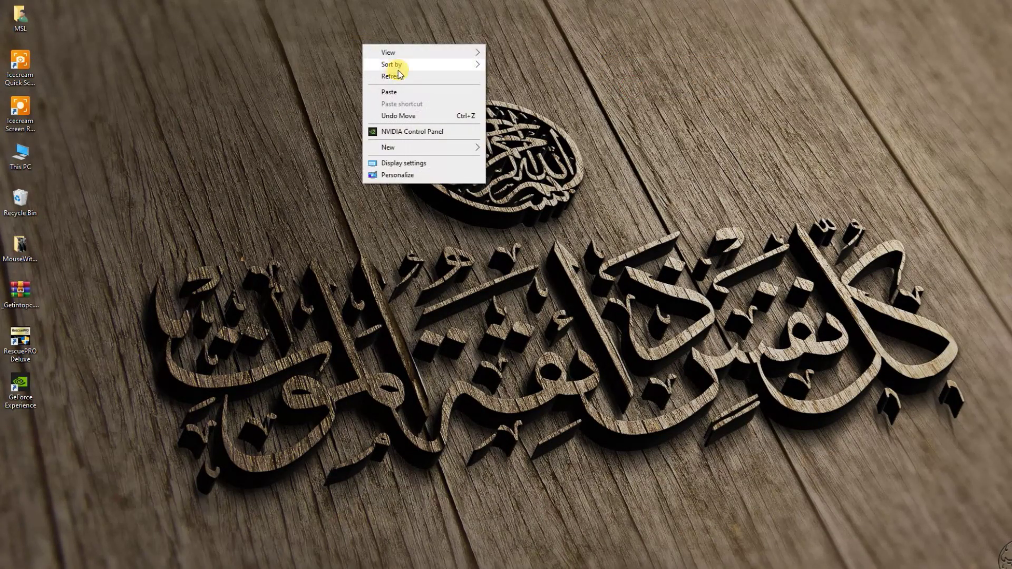
right_click(338, 74)
left_click(380, 105)
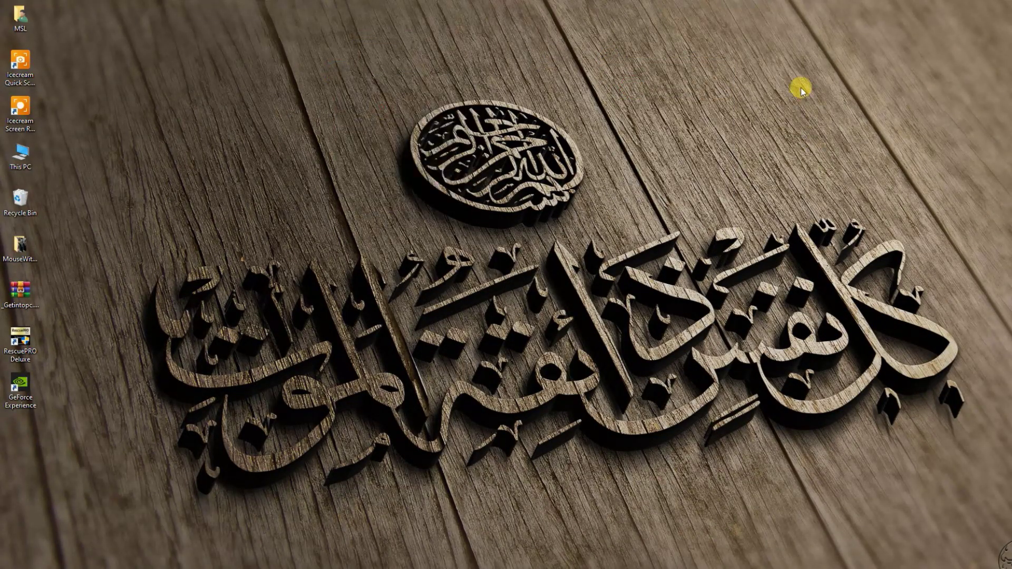
right_click(701, 45)
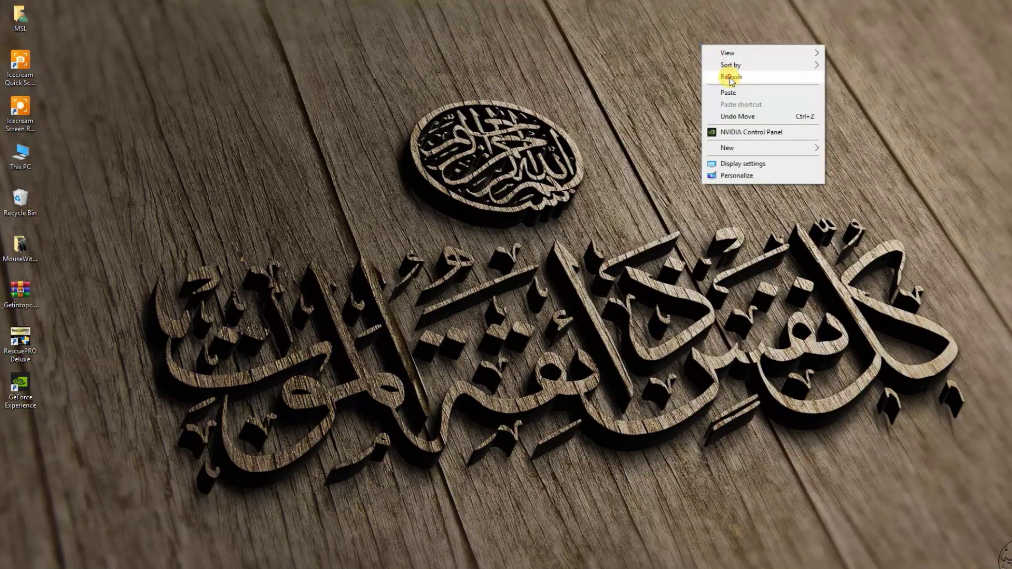
right_click(723, 58)
left_click(50, 354)
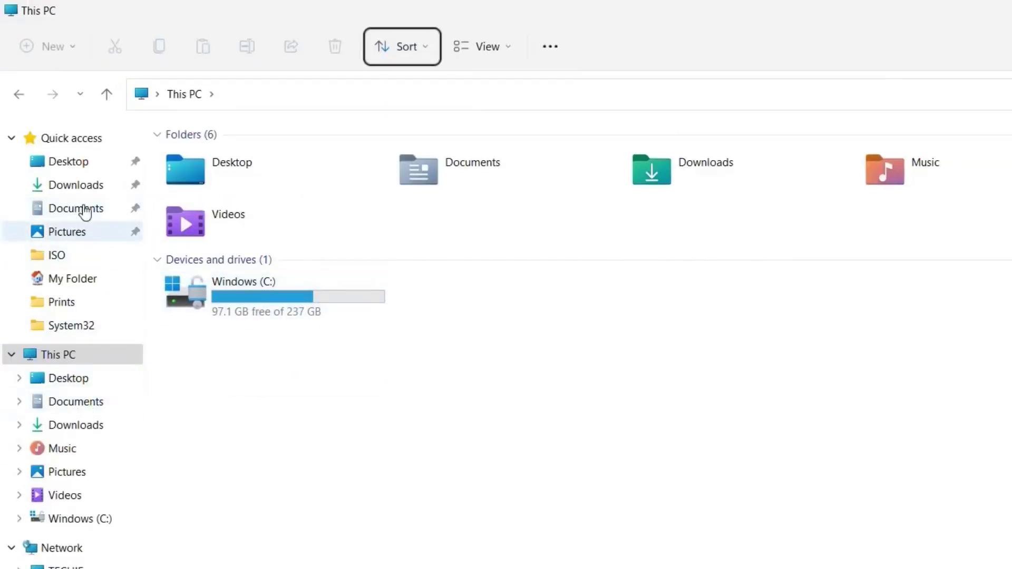
Select the Windows (C:) drive, showing 97.1 GB free of 237 GB
left_click(368, 396)
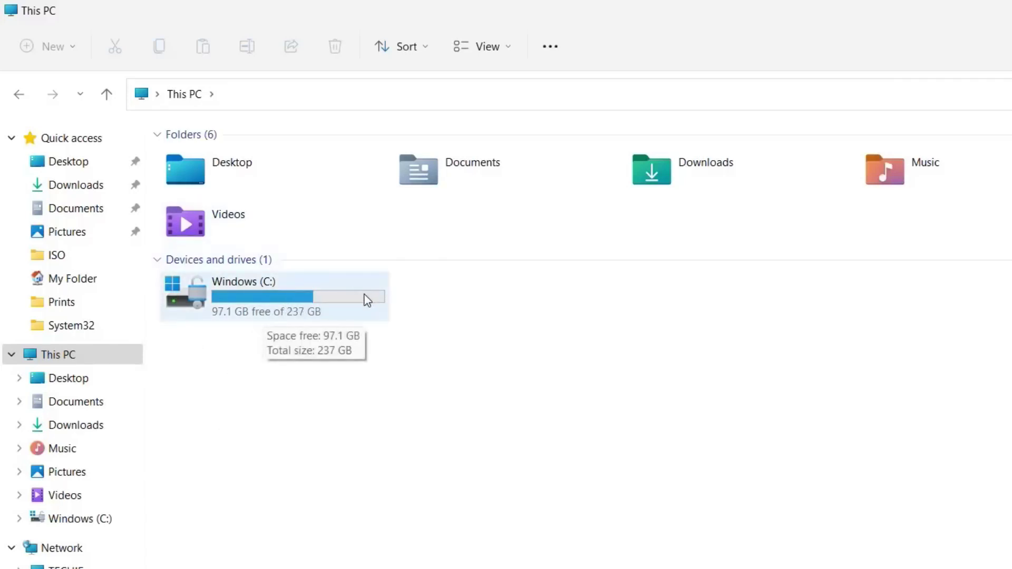
left_click(282, 299)
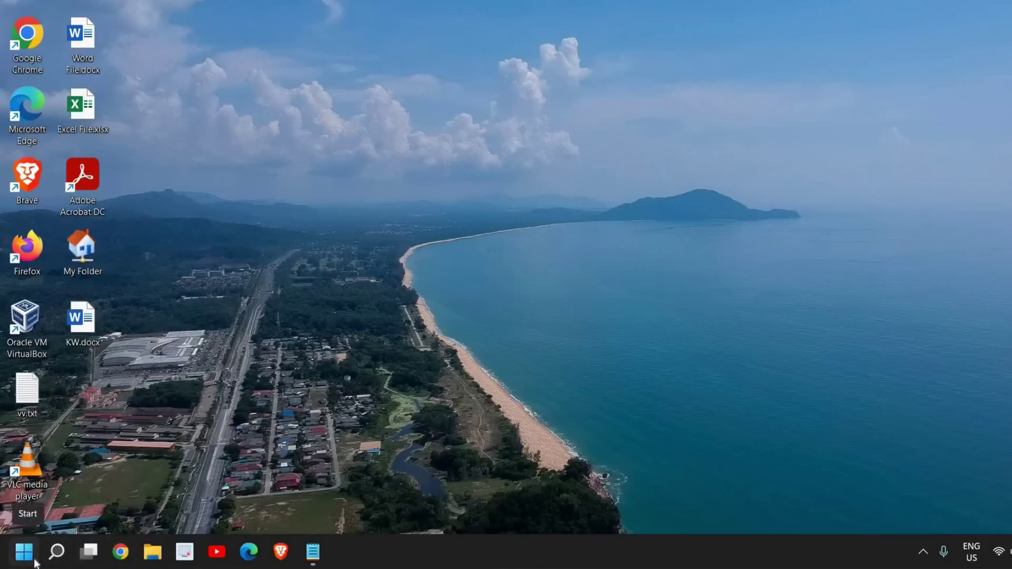
Search 'windows' and open the Windows Update settings page
left_click(57, 552)
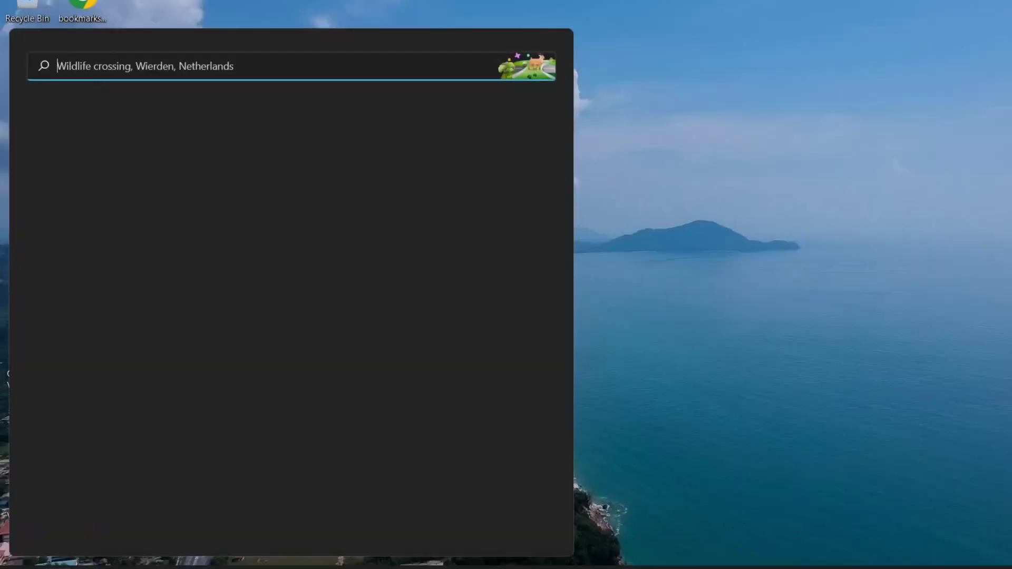
type("windows")
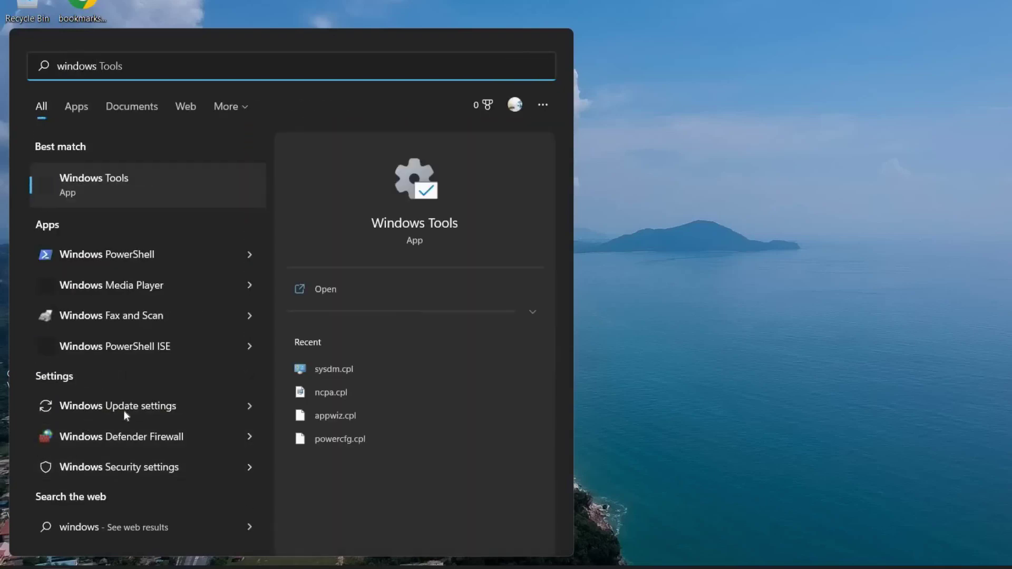
left_click(111, 408)
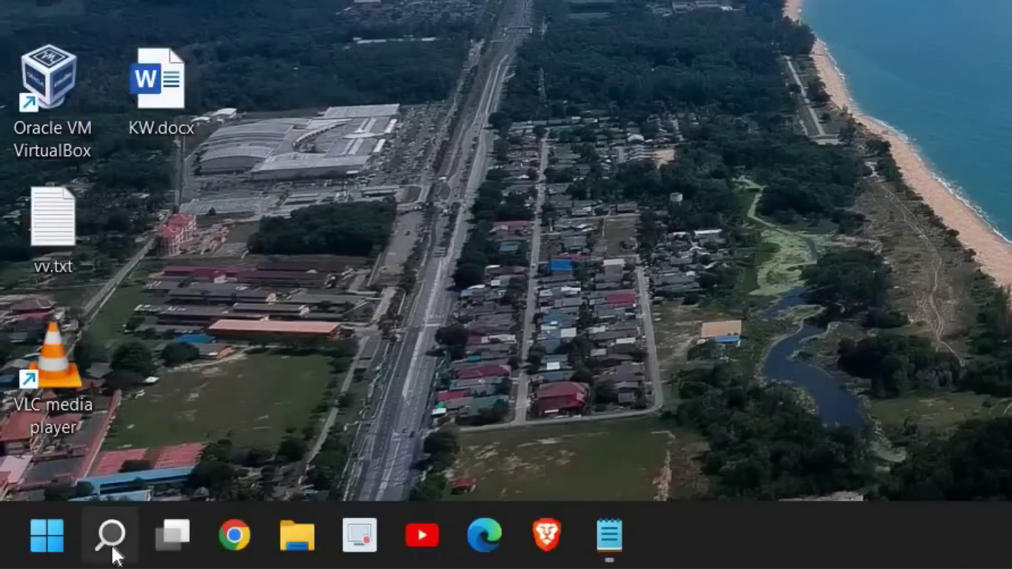
Search 'power' and review the Balanced, Gaming and Techy plans in Power Options
left_click(112, 548)
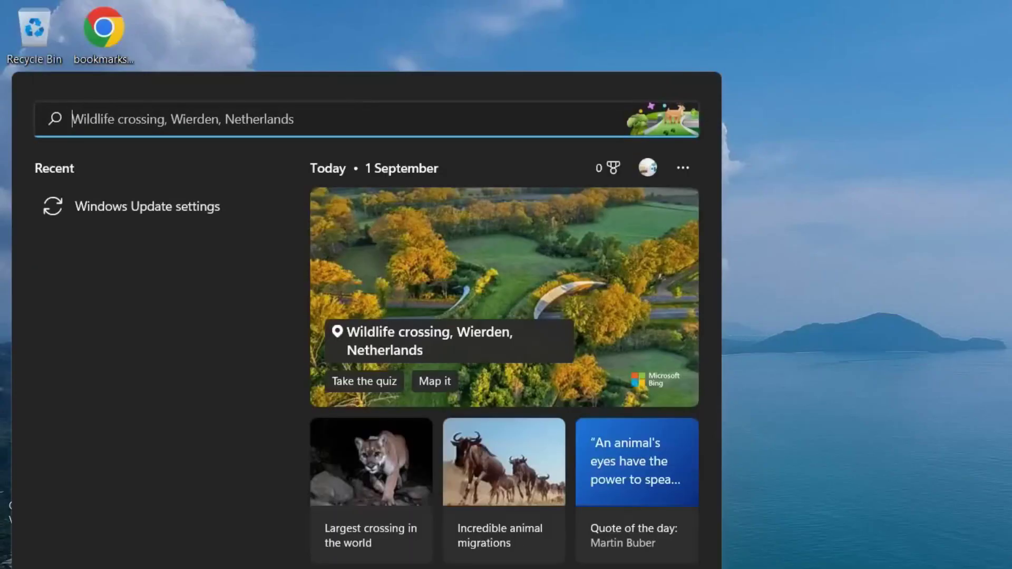
type("p")
key("BackSpace")
type("we")
key("BackSpace")
key("BackSpace")
key("BackSpace")
type("power")
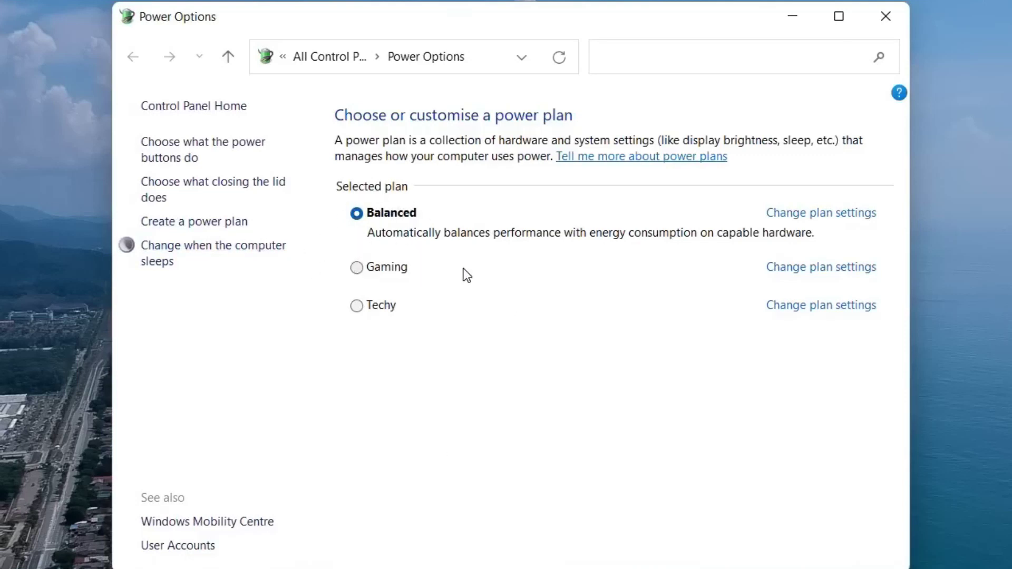
key("alt")
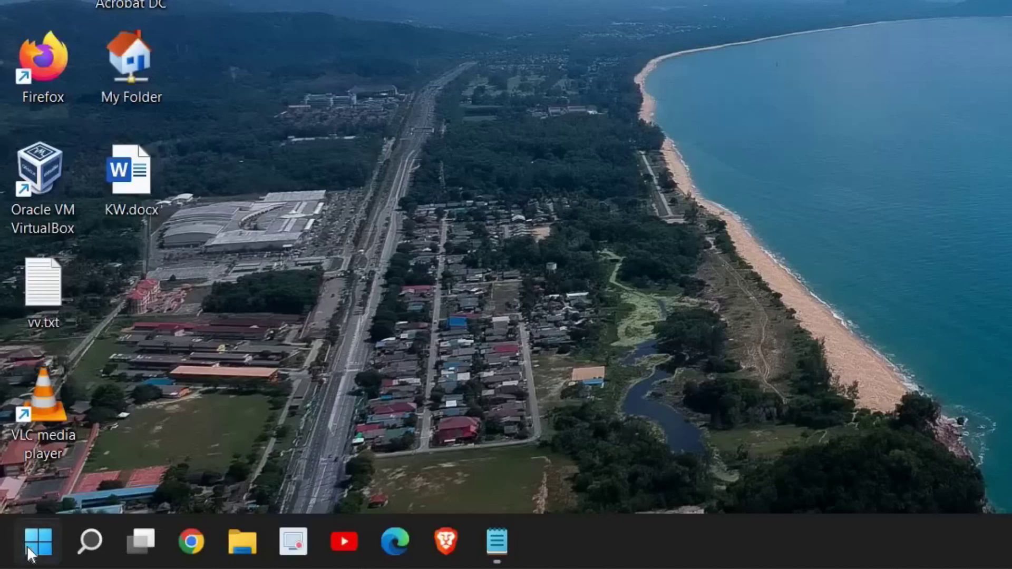
Launch Disk Cleanup by running cleanmgr from the Win+X Run prompt
right_click(33, 545)
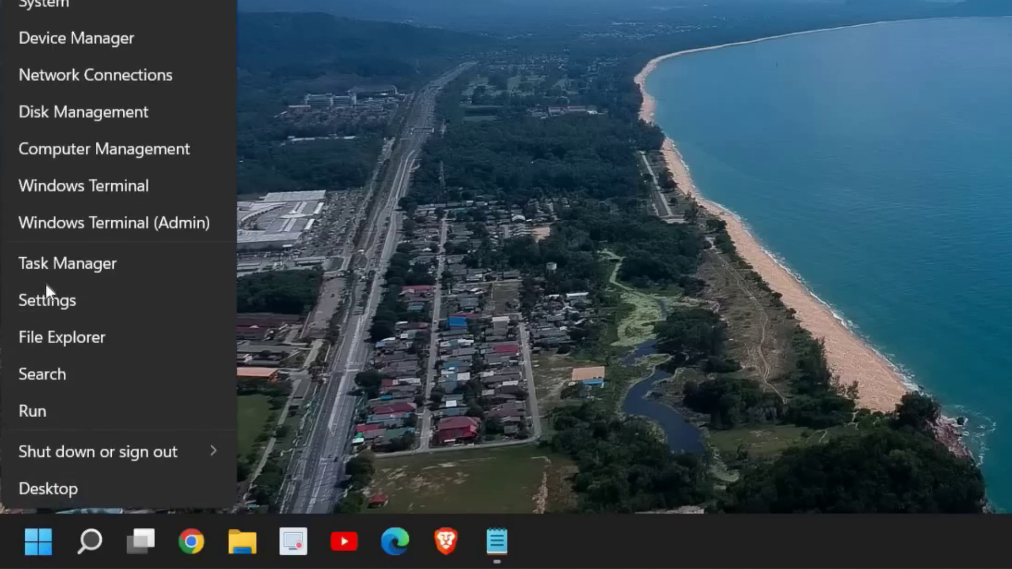
left_click(50, 416)
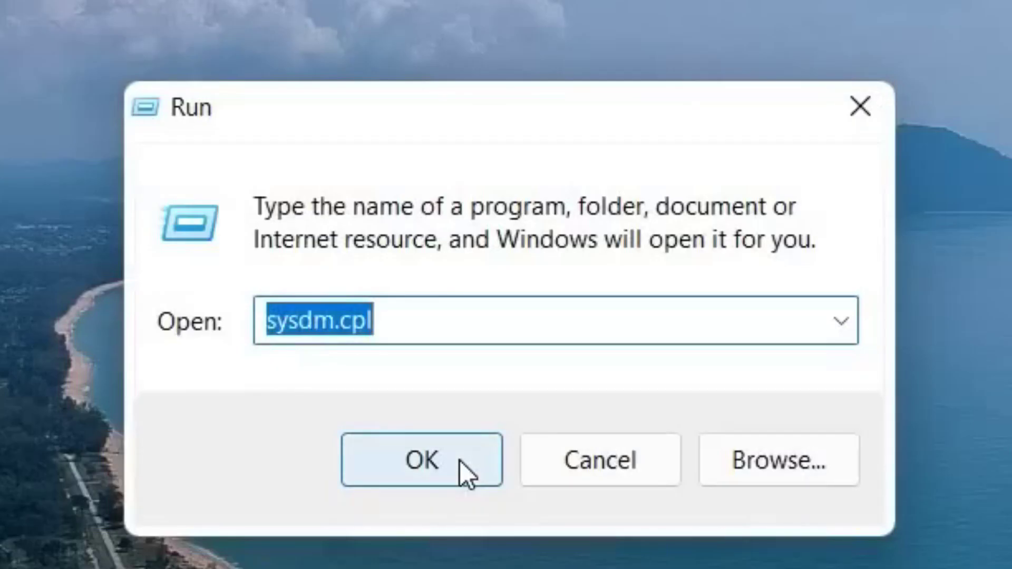
type("cle")
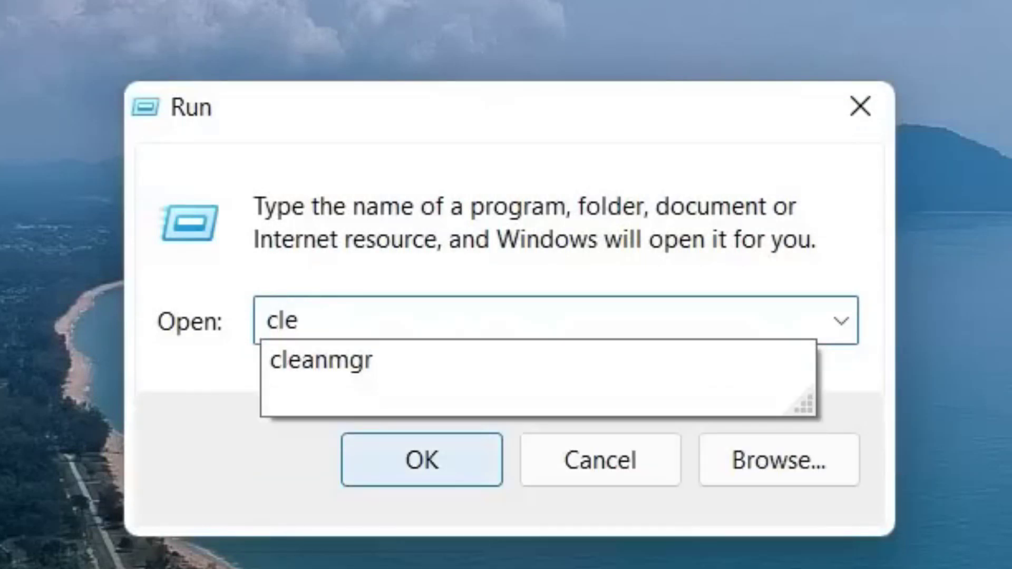
key("Down")
left_click(420, 472)
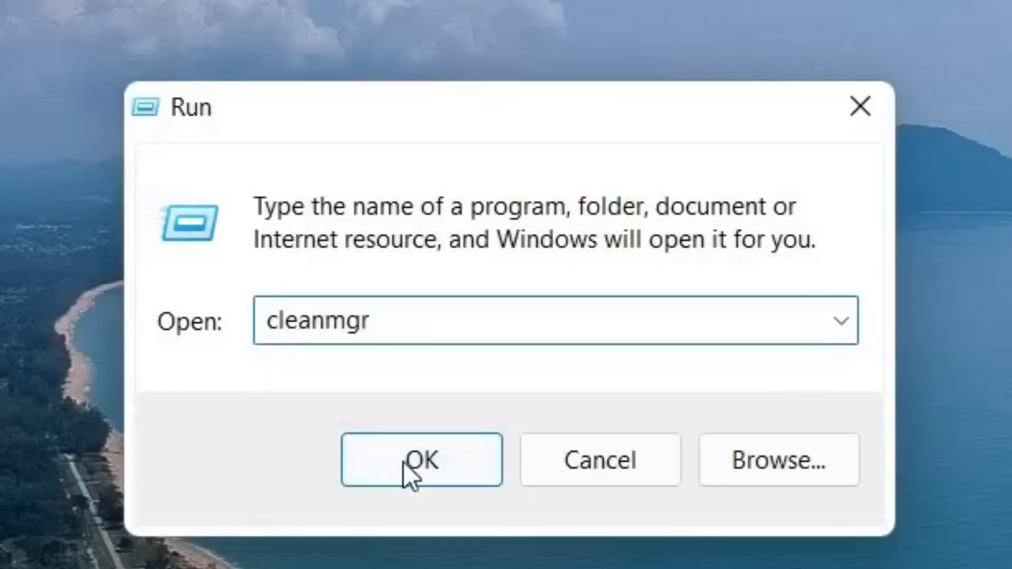
left_click(423, 470)
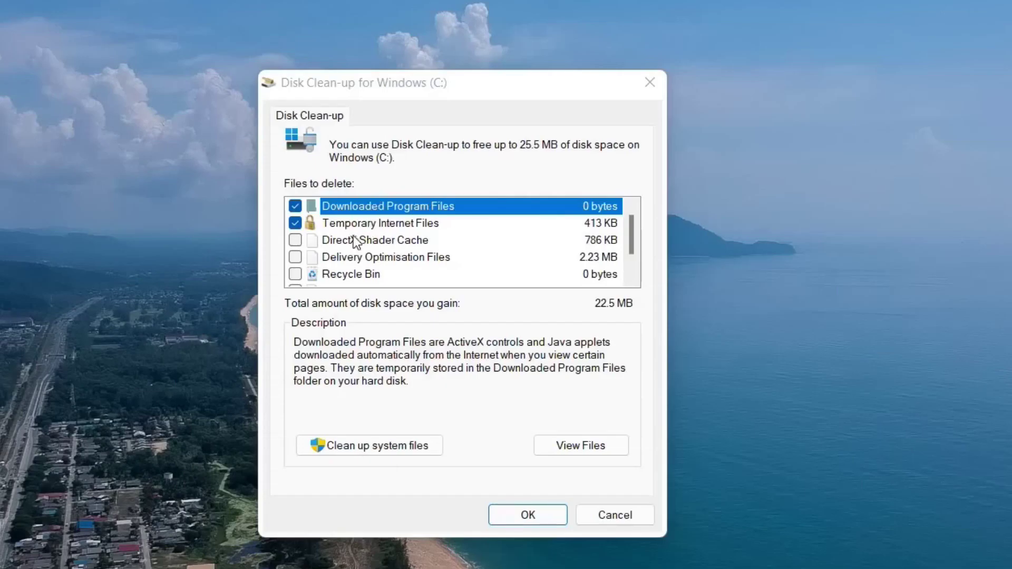
Tick all junk categories on Windows (C:), about 25.5 MB, and permanently delete them
left_click(296, 240)
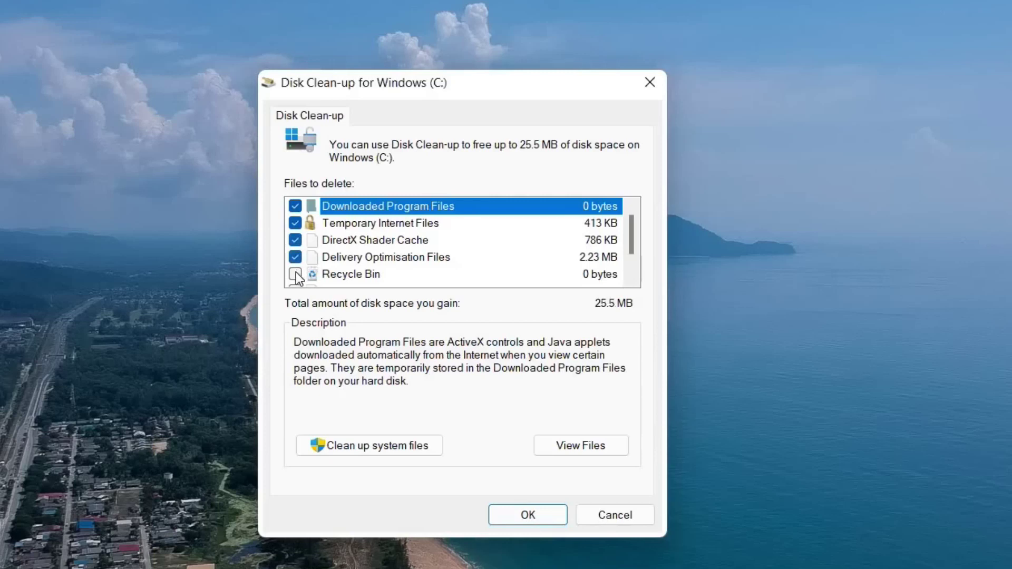
scroll(297, 277, "down", 1)
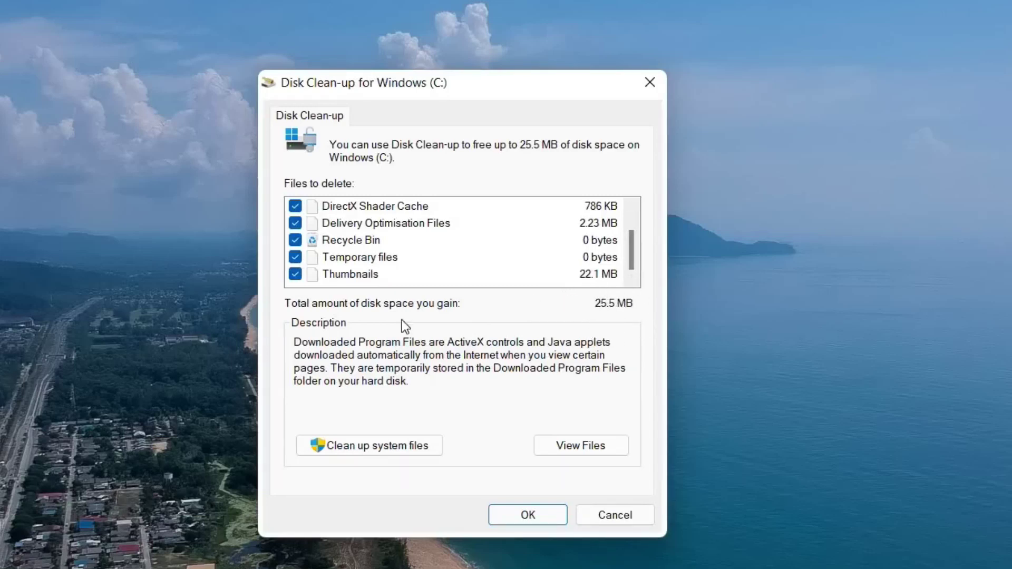
left_click(530, 519)
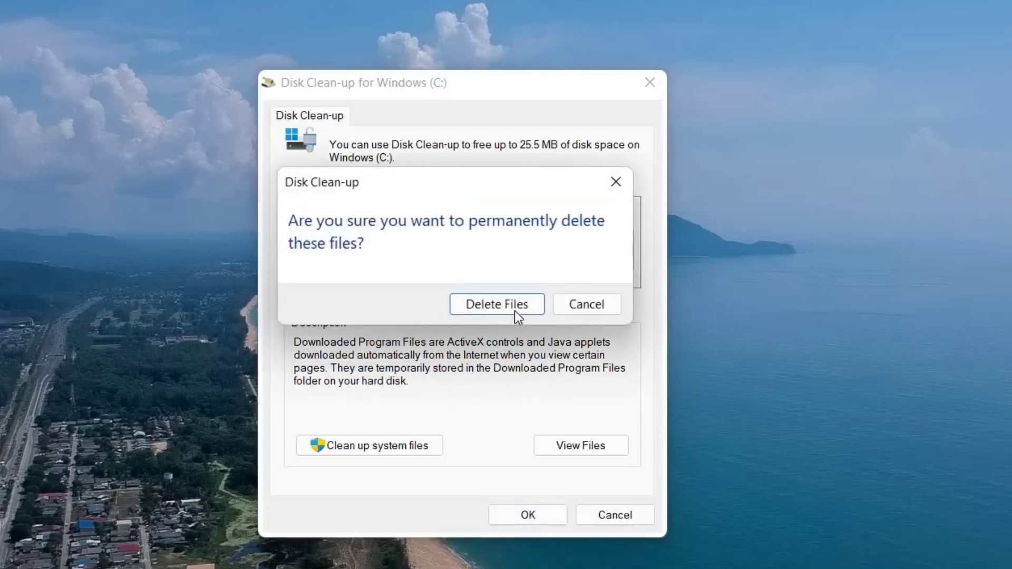
left_click(514, 309)
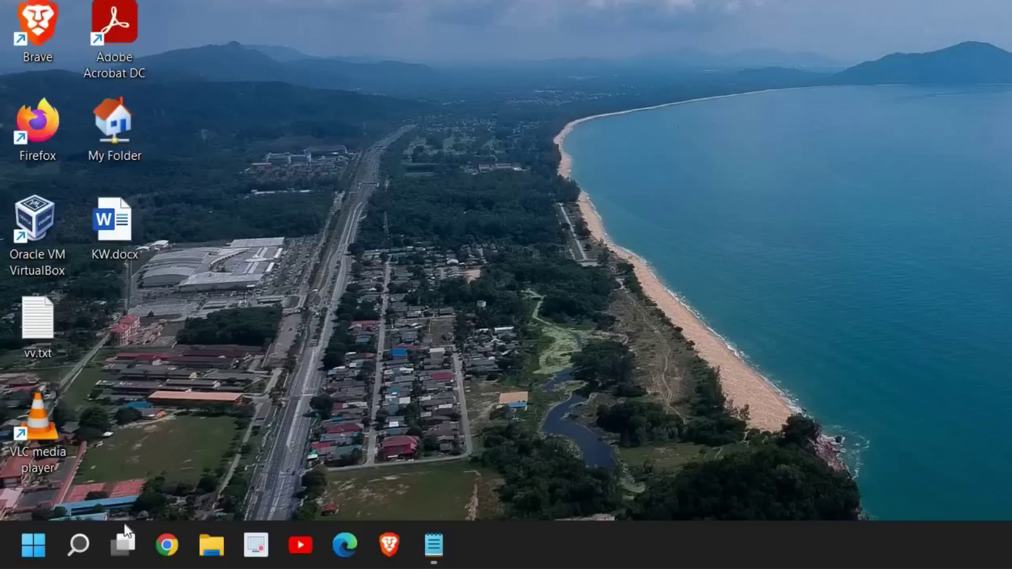
Open the Windows Temp folder by running 'temp' from the Win+X Run prompt
right_click(21, 553)
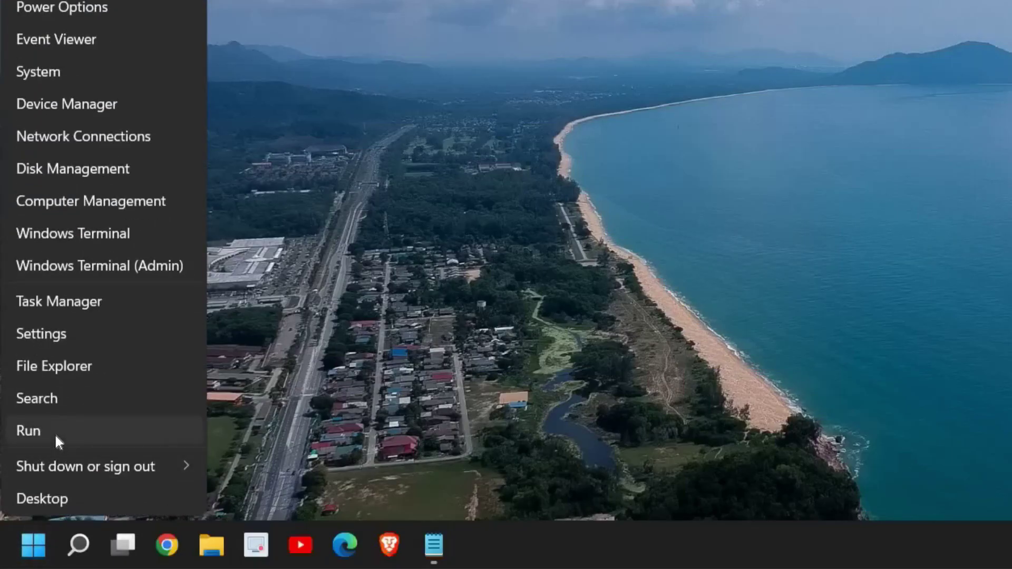
left_click(54, 430)
type("temp")
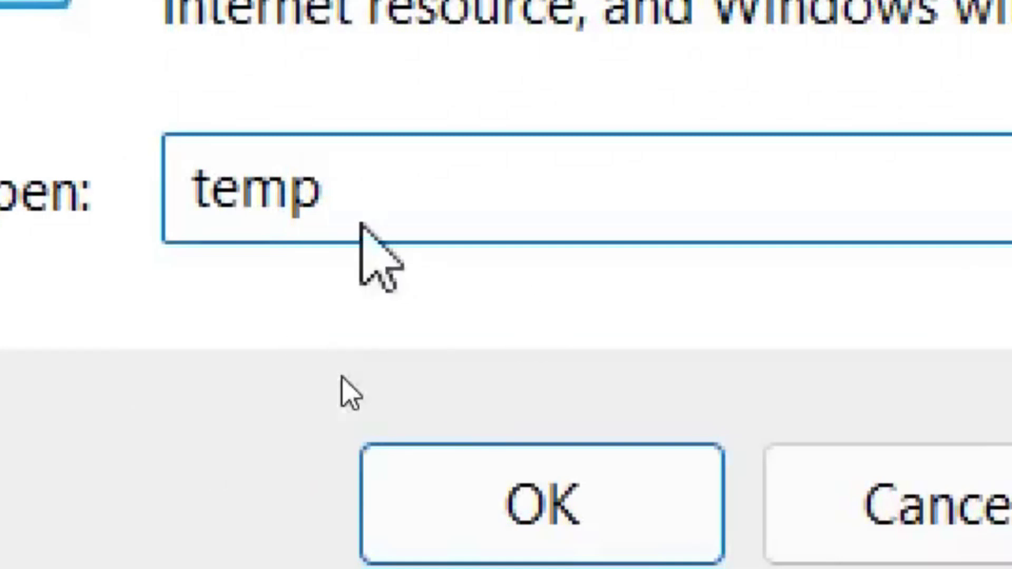
left_click(617, 516)
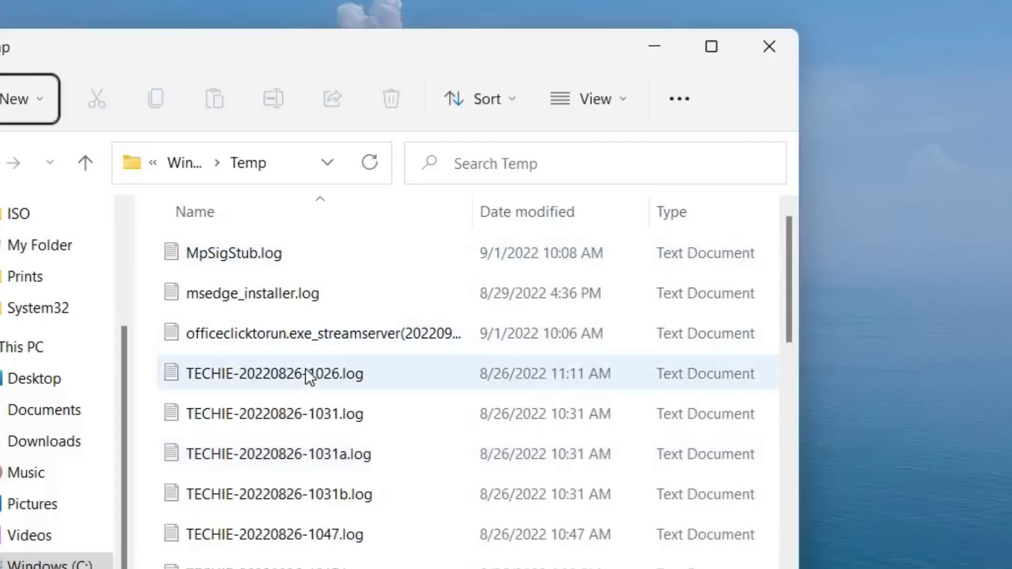
Permanently delete all 31 Temp items, skipping the two in-use files, and close the folder
left_click(305, 369)
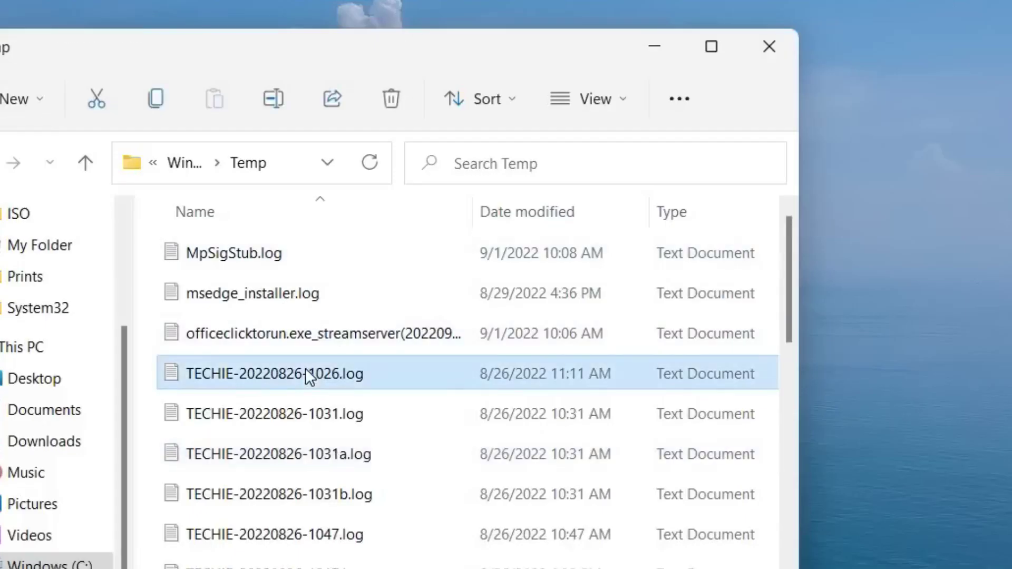
key("ctrl+a")
key("shift+Delete")
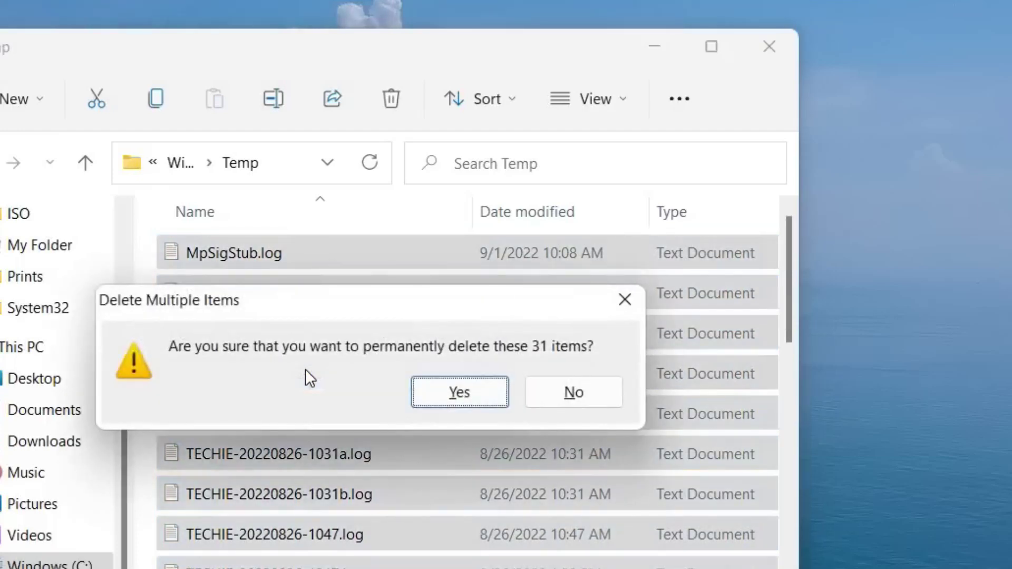
key("Return")
left_click(428, 457)
left_click(615, 183)
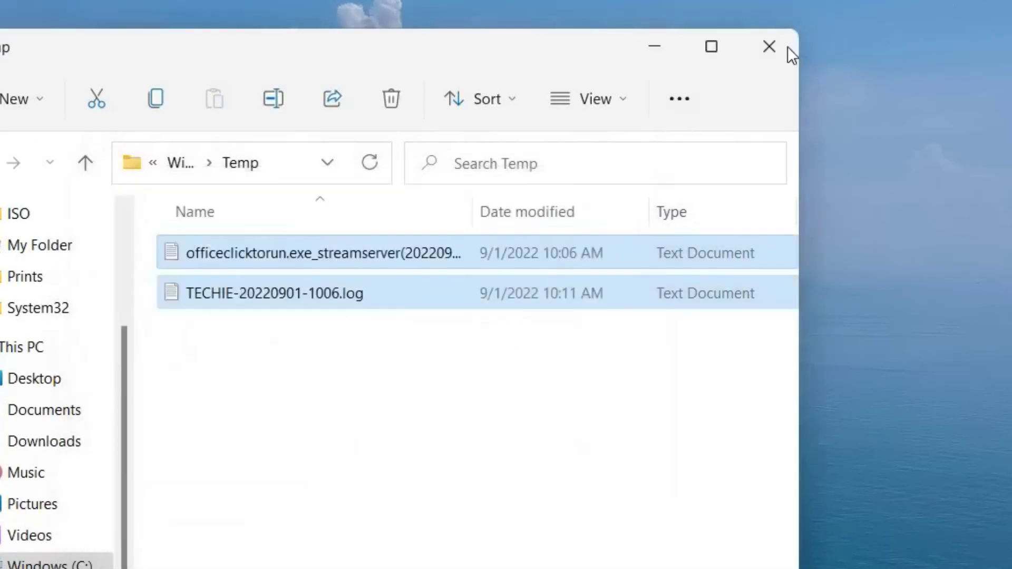
left_click(783, 44)
key("super+r")
Run %temp% to open the user's AppData Temp folder and maximize it
type("temp")
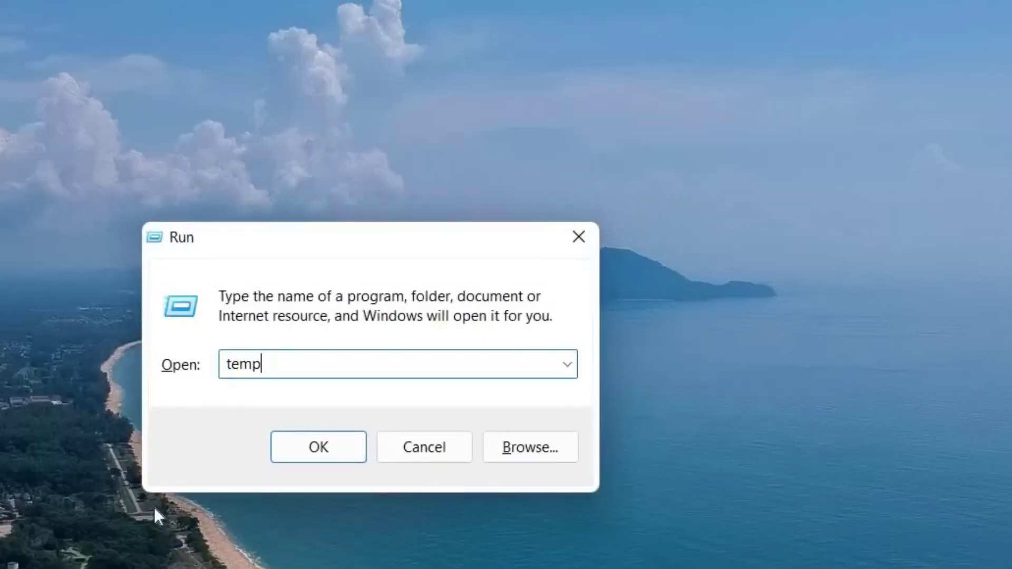
type("%")
key("Home")
type("%")
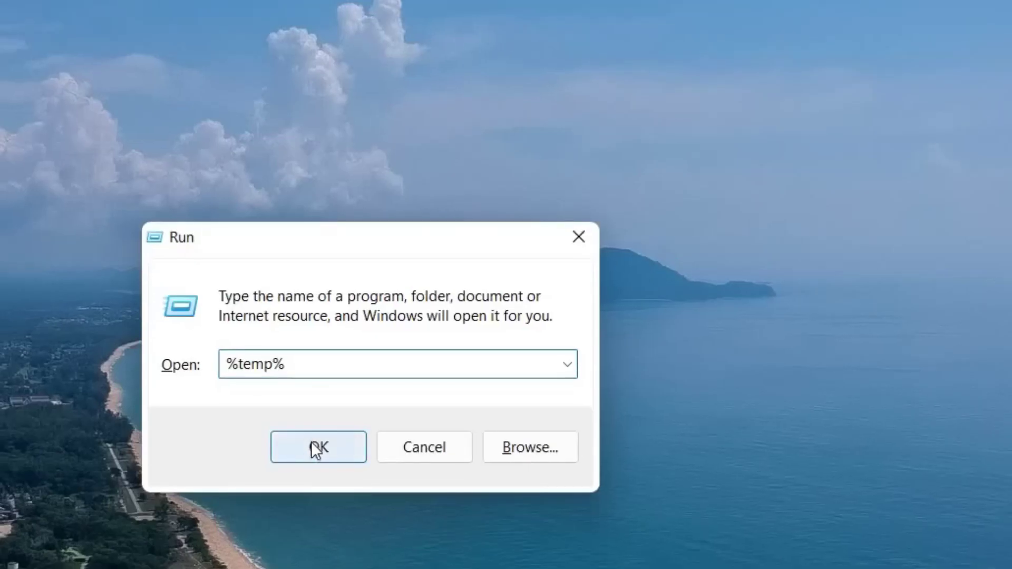
left_click(312, 442)
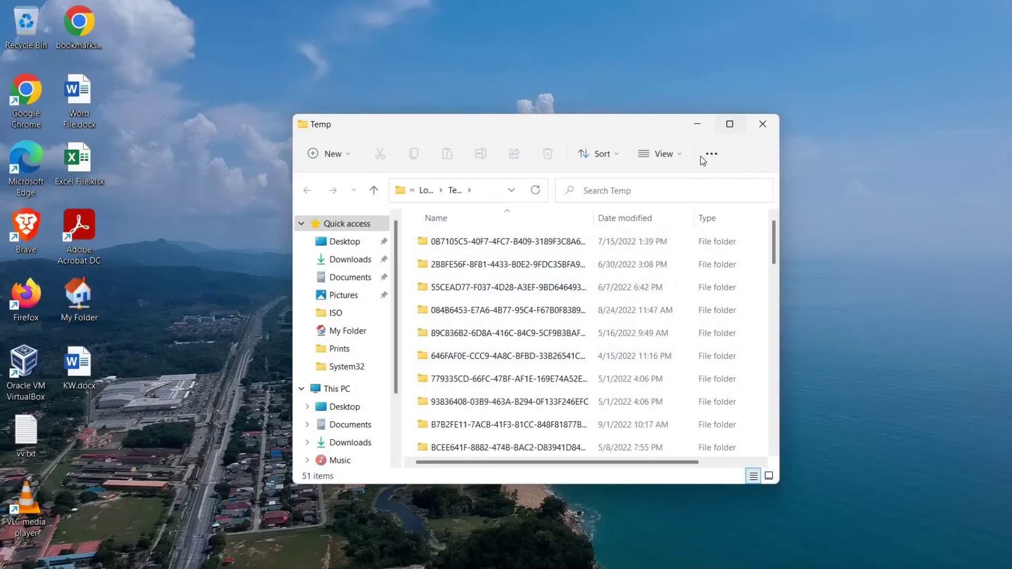
left_click(729, 124)
Permanently delete the 51 Temp items, skipping locked ones, leaving 19 behind
left_click(285, 329)
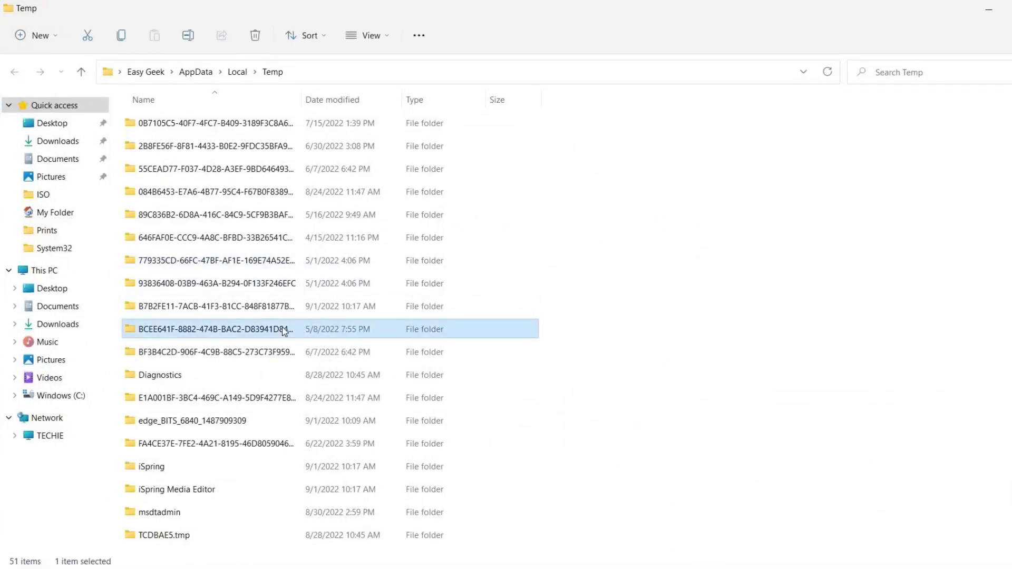
key("ctrl+a")
key("shift+Delete")
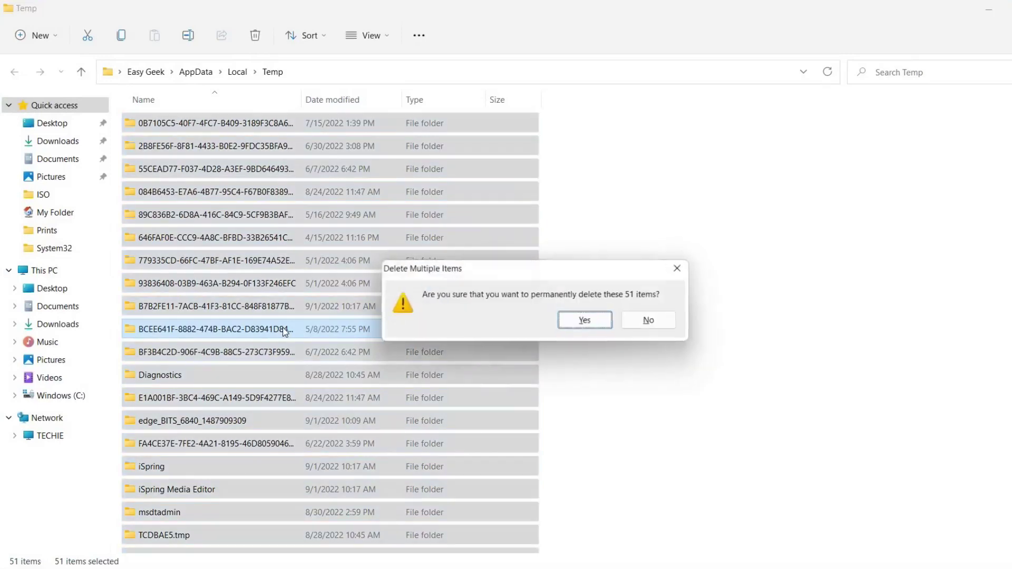
key("Return")
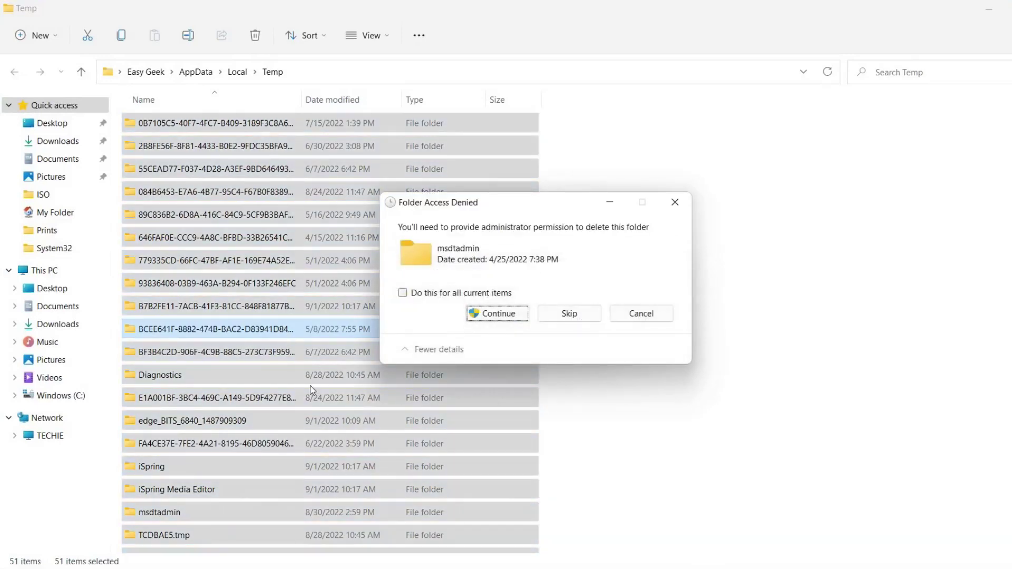
left_click(480, 318)
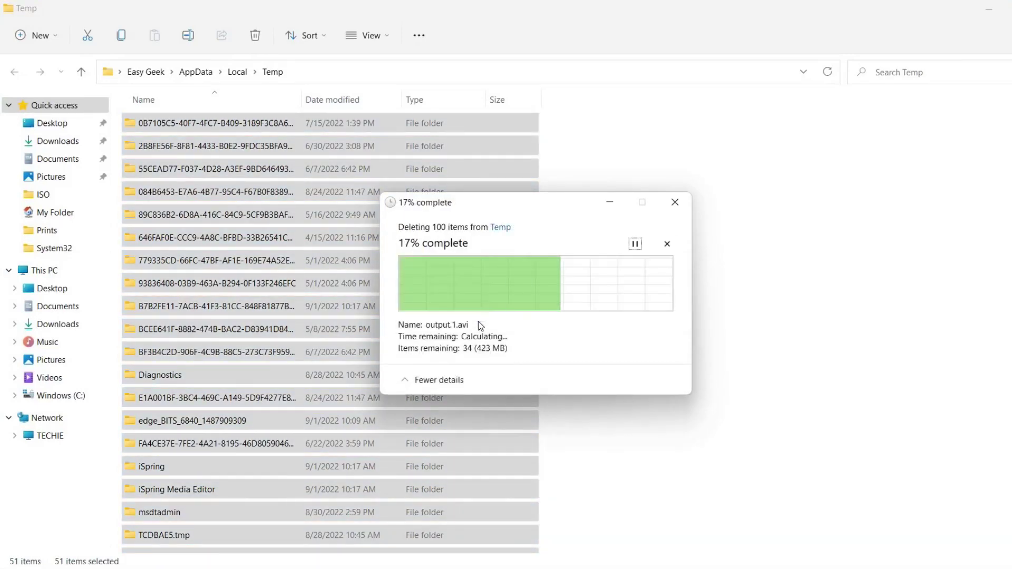
left_click(646, 340)
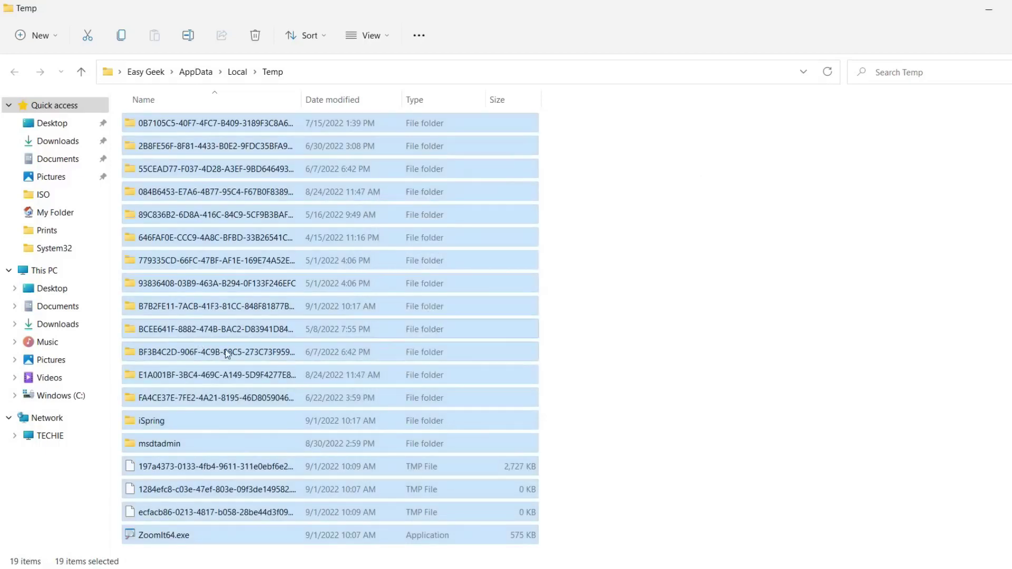
left_click(615, 280)
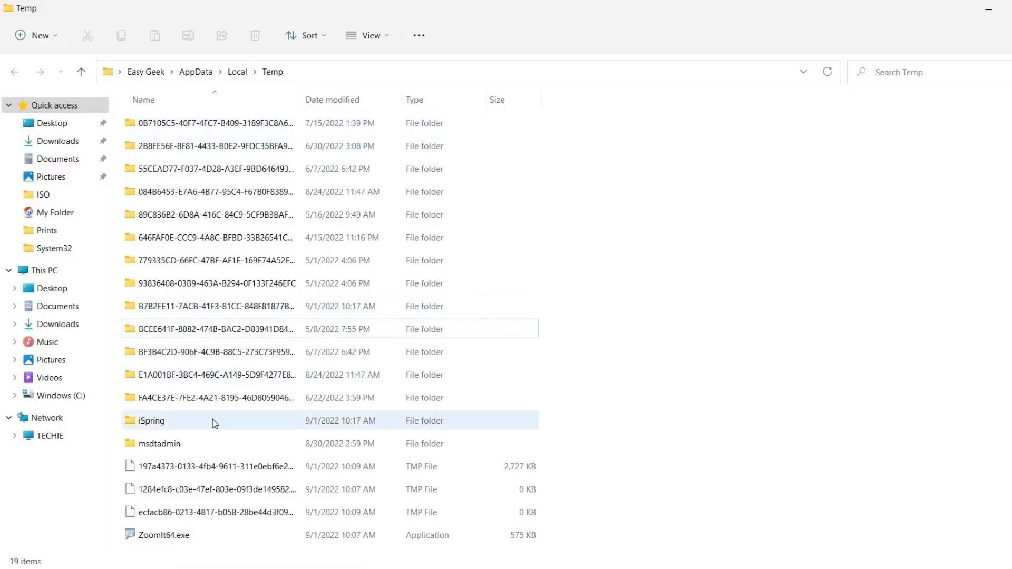
Minimize Explorer to the desktop and refresh the desktop four times
key("super+d")
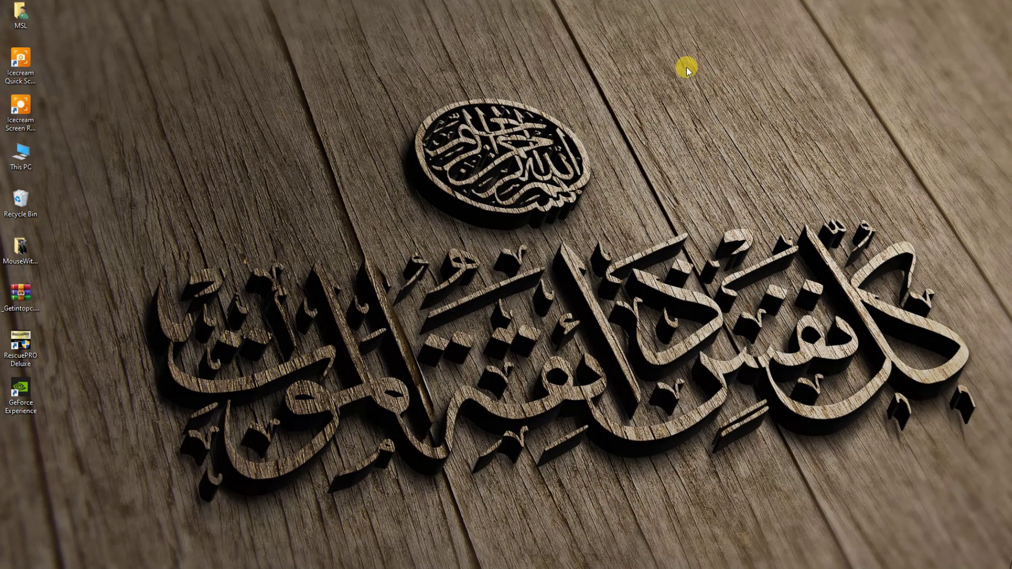
right_click(618, 61)
left_click(640, 88)
right_click(367, 41)
left_click(429, 76)
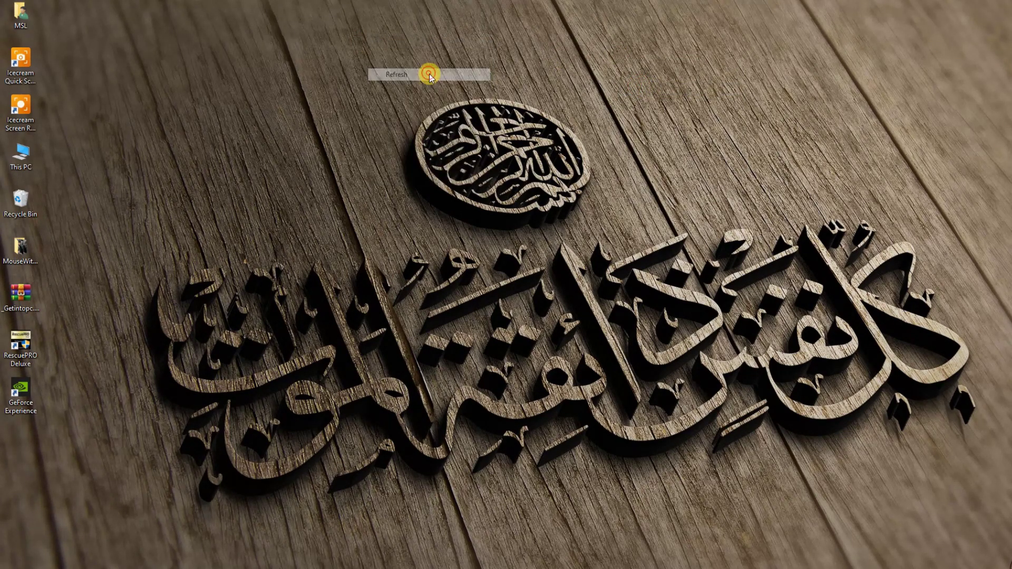
right_click(340, 69)
left_click(387, 108)
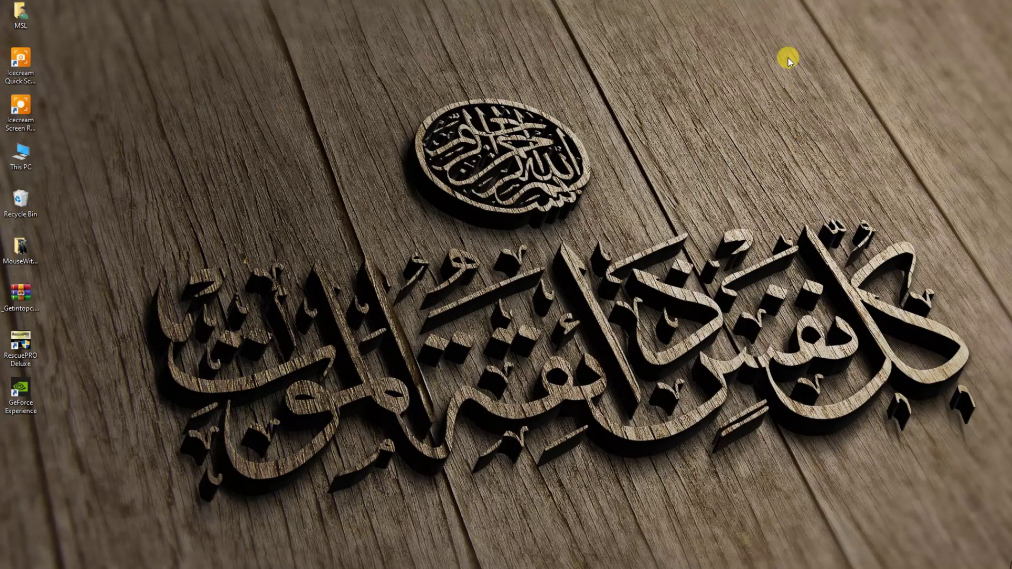
right_click(707, 39)
left_click(733, 72)
Refresh the desktop three more times and show the hidden taskbar tray icons
right_click(731, 59)
left_click(776, 88)
right_click(618, 58)
left_click(640, 86)
right_click(367, 42)
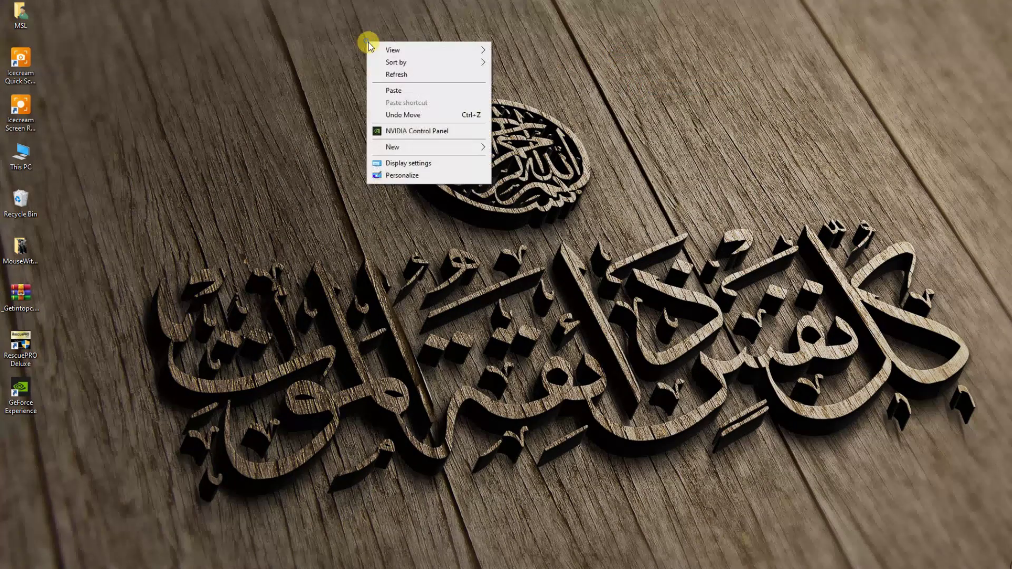
left_click(430, 76)
right_click(345, 68)
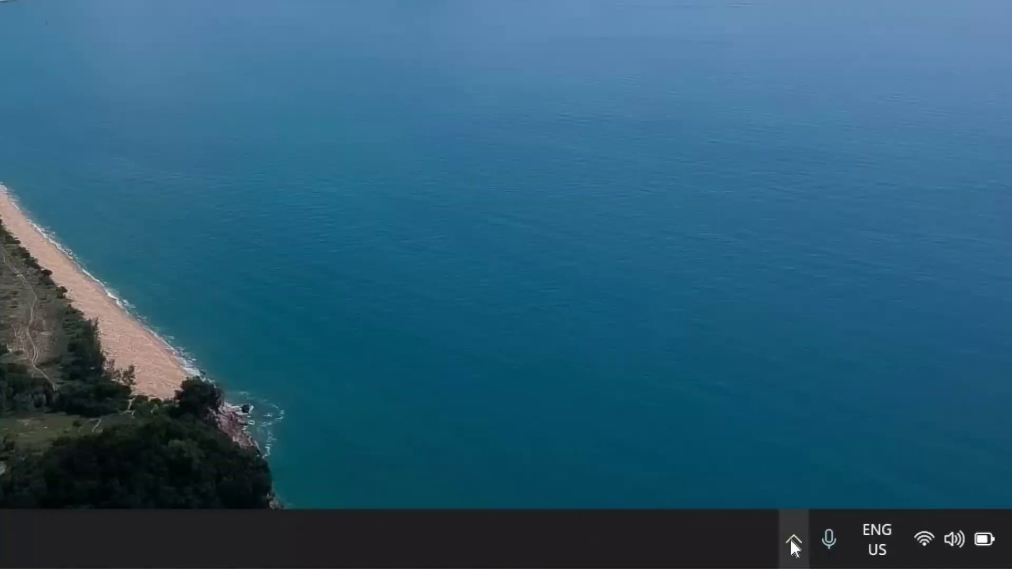
left_click(794, 548)
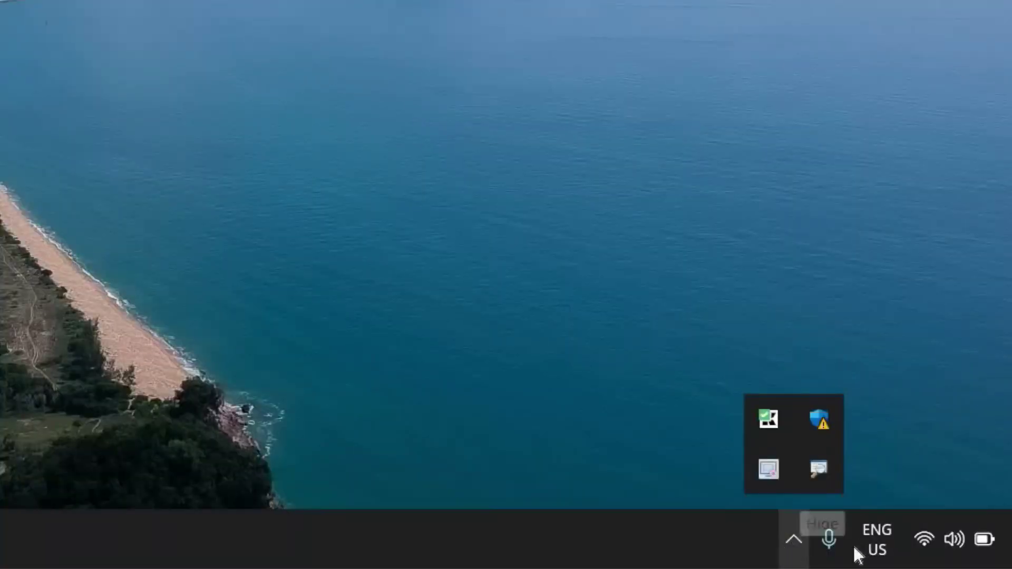
mouse_move(829, 539)
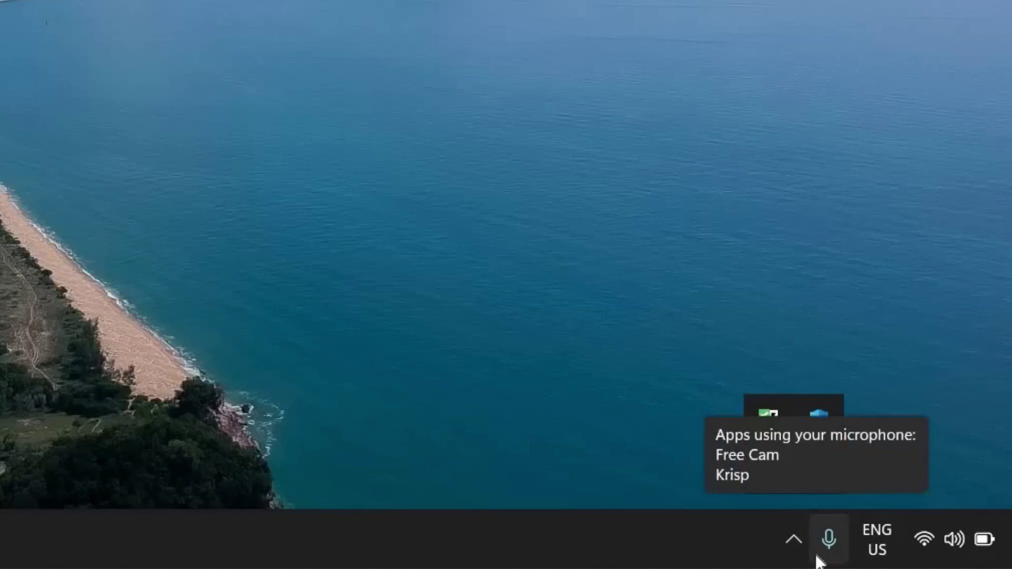
From the tray, open Virus & threat protection and start a Full scan
left_click(792, 537)
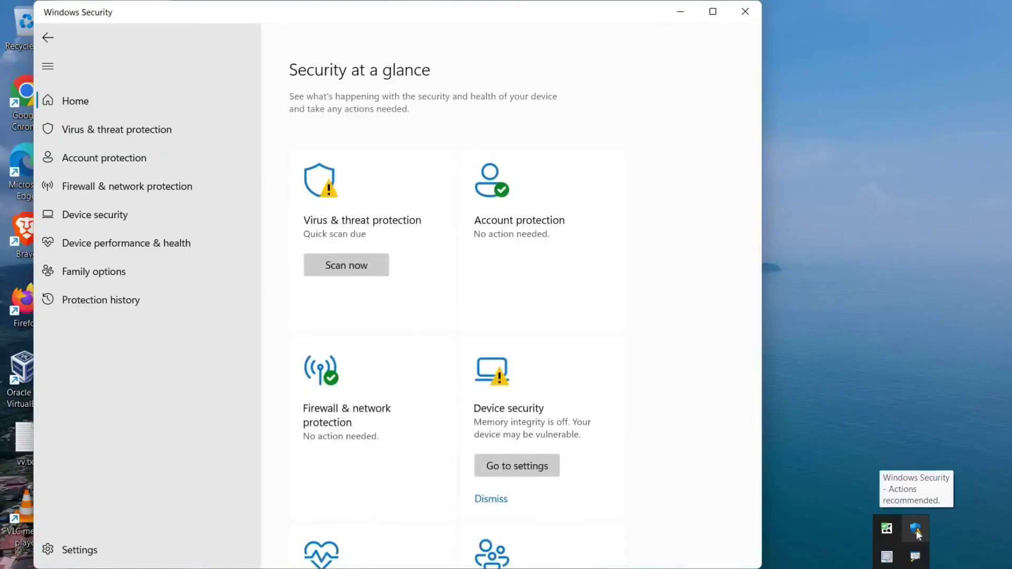
left_click(368, 214)
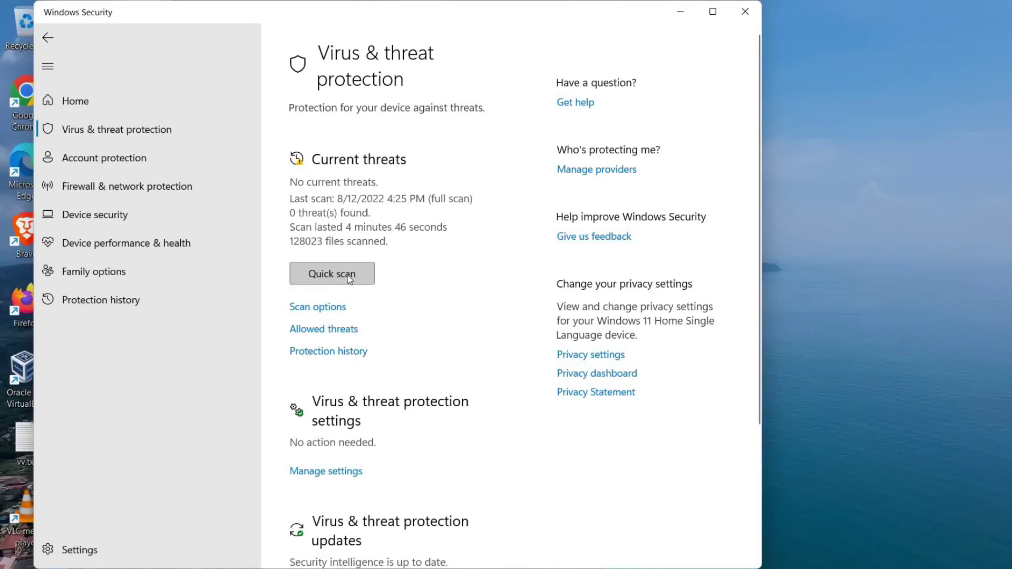
left_click(315, 311)
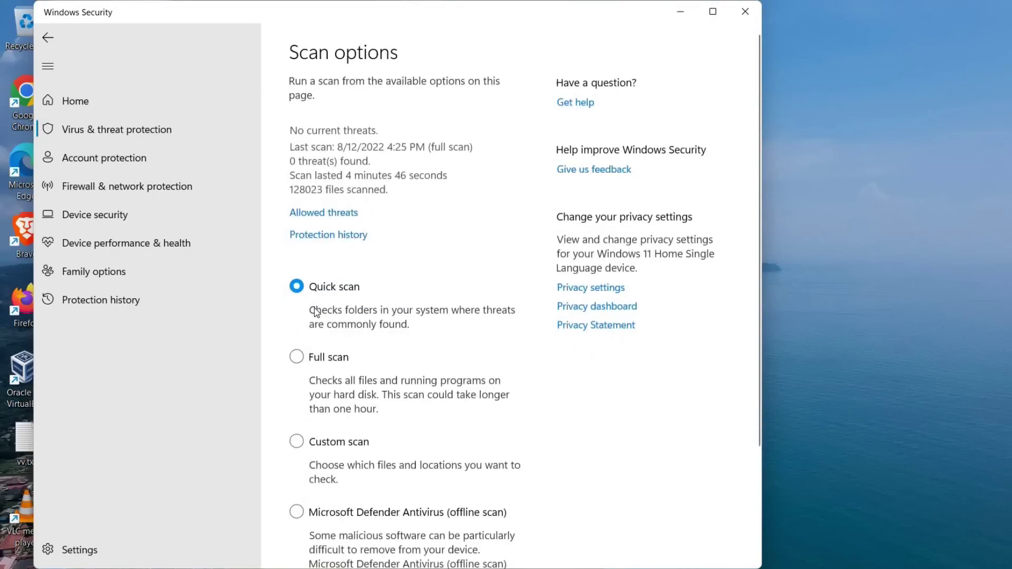
left_click(297, 358)
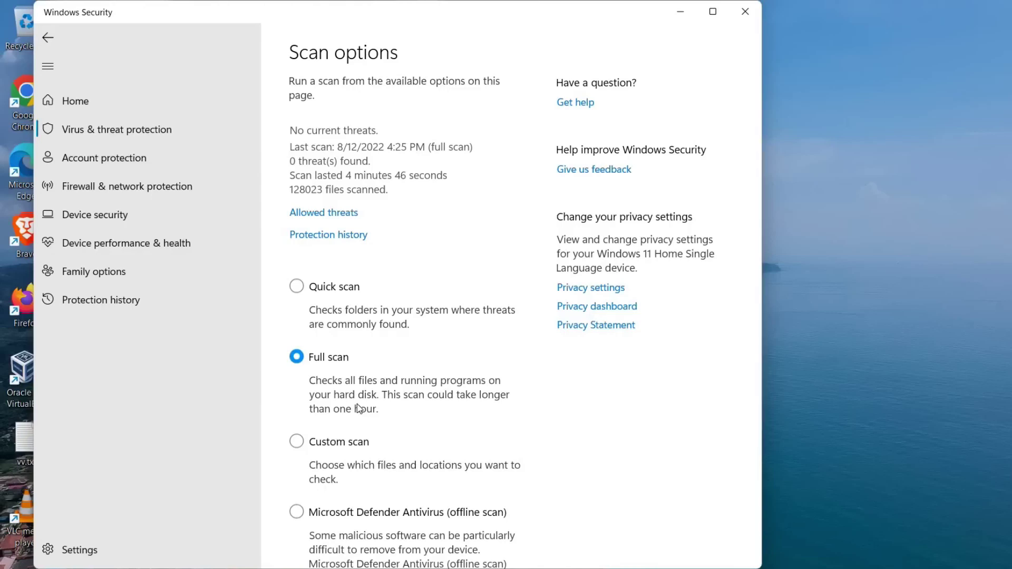
scroll(358, 409, "down", 3)
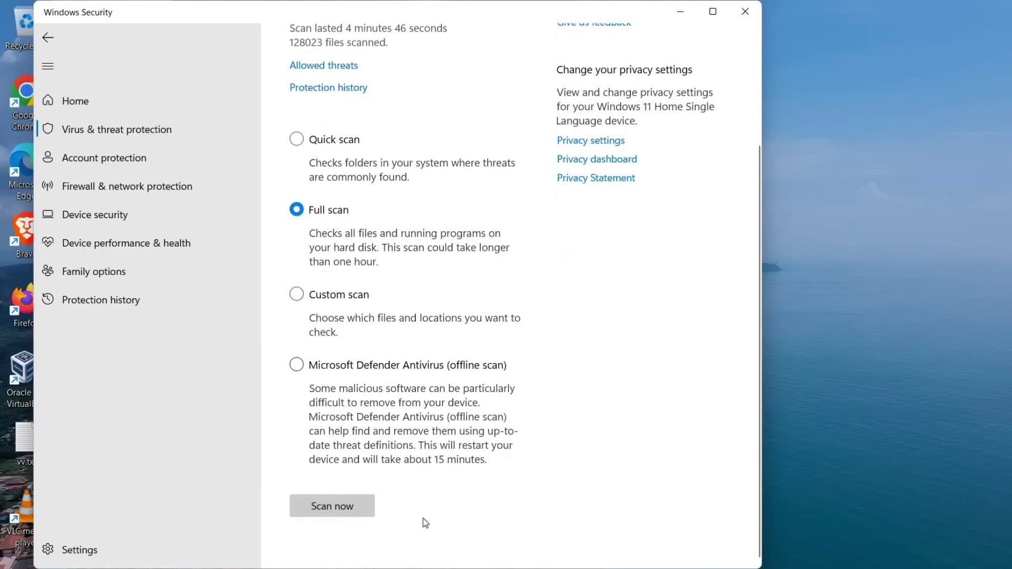
left_click(322, 513)
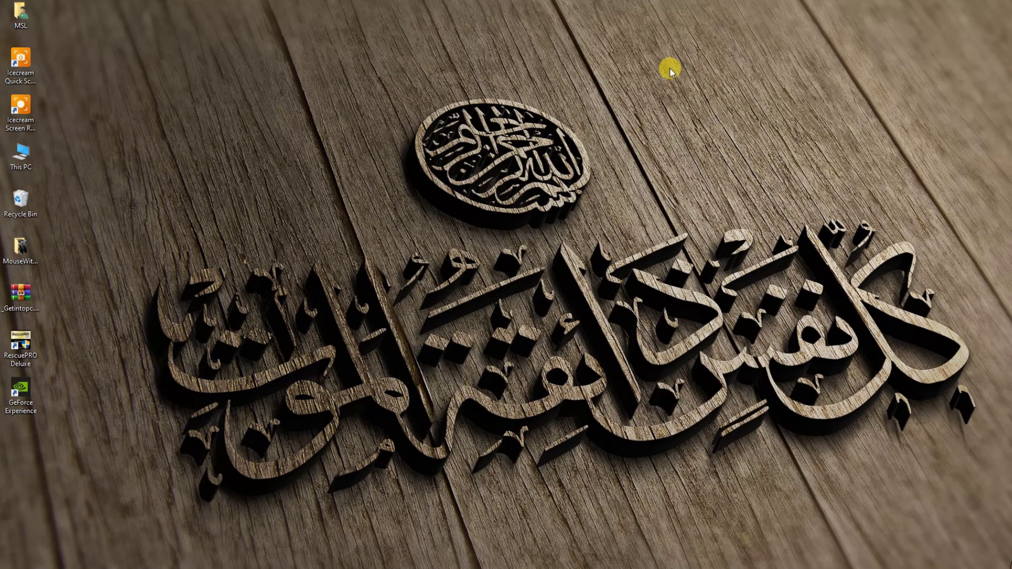
right_click(618, 56)
left_click(641, 86)
right_click(367, 45)
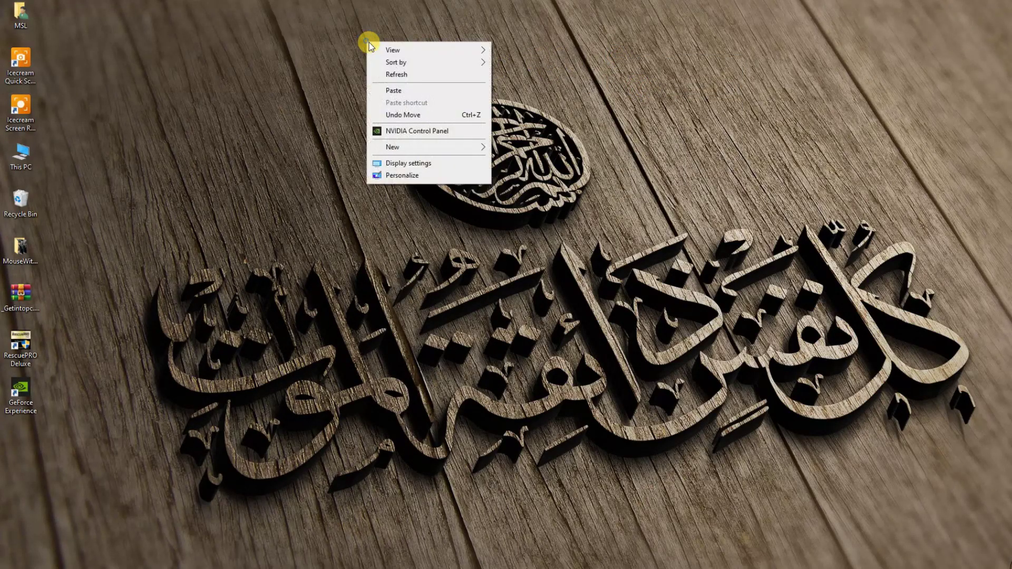
left_click(430, 76)
right_click(340, 68)
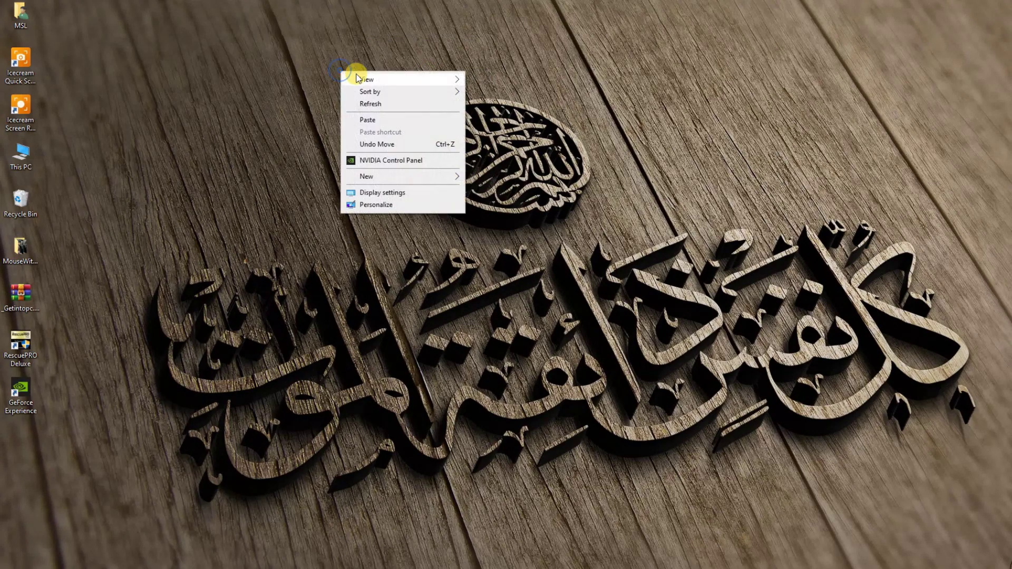
left_click(389, 101)
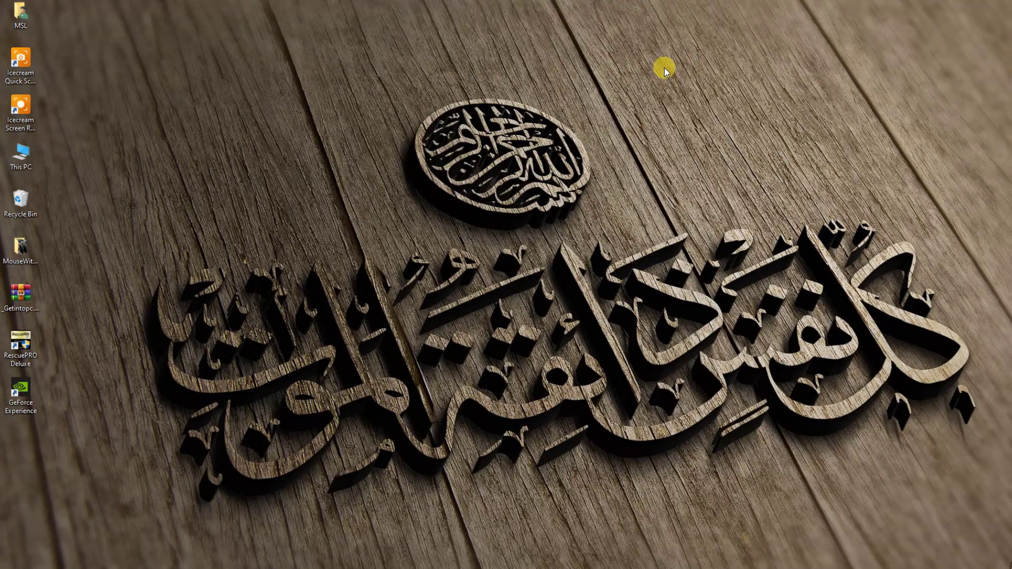
right_click(619, 61)
left_click(640, 87)
right_click(367, 43)
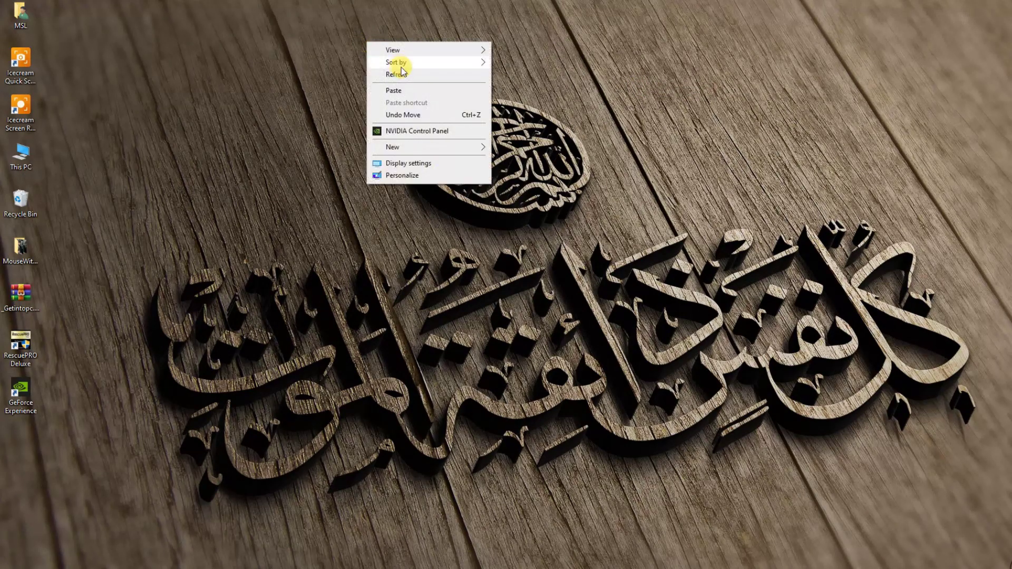
left_click(431, 76)
right_click(341, 70)
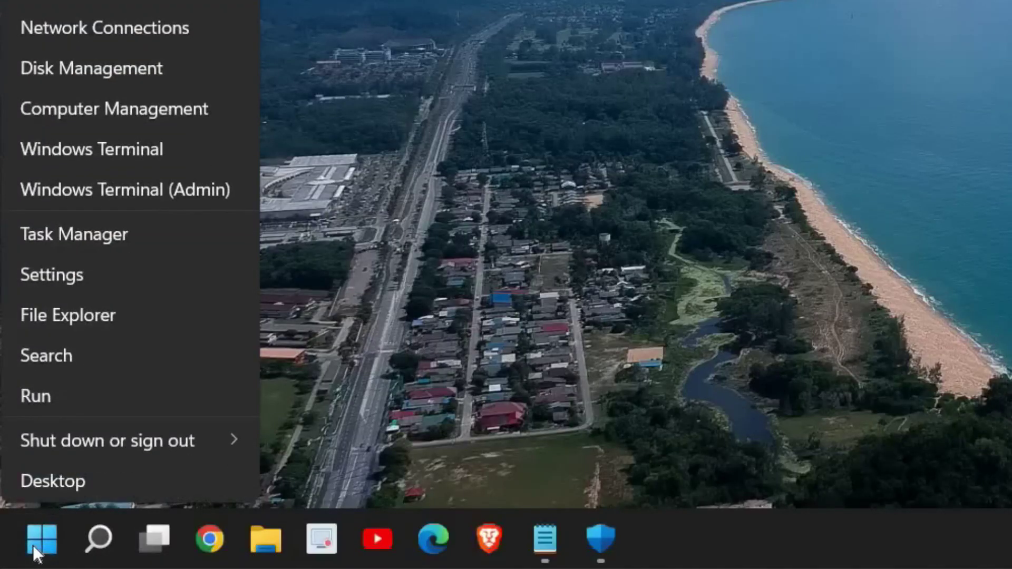
Check CPU and memory on Task Manager's Performance tab, then refresh the desktop twice
left_click(58, 238)
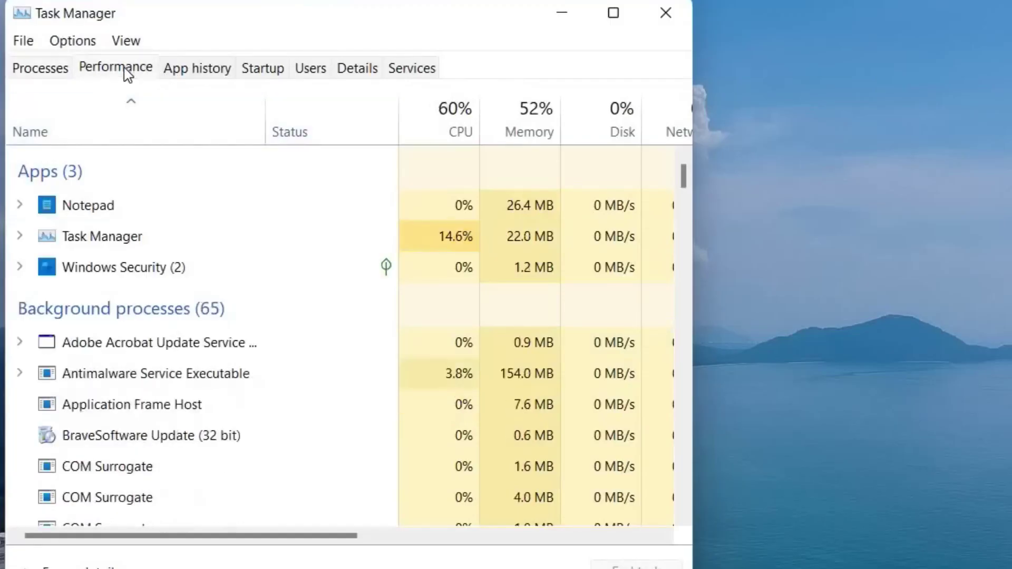
left_click(124, 69)
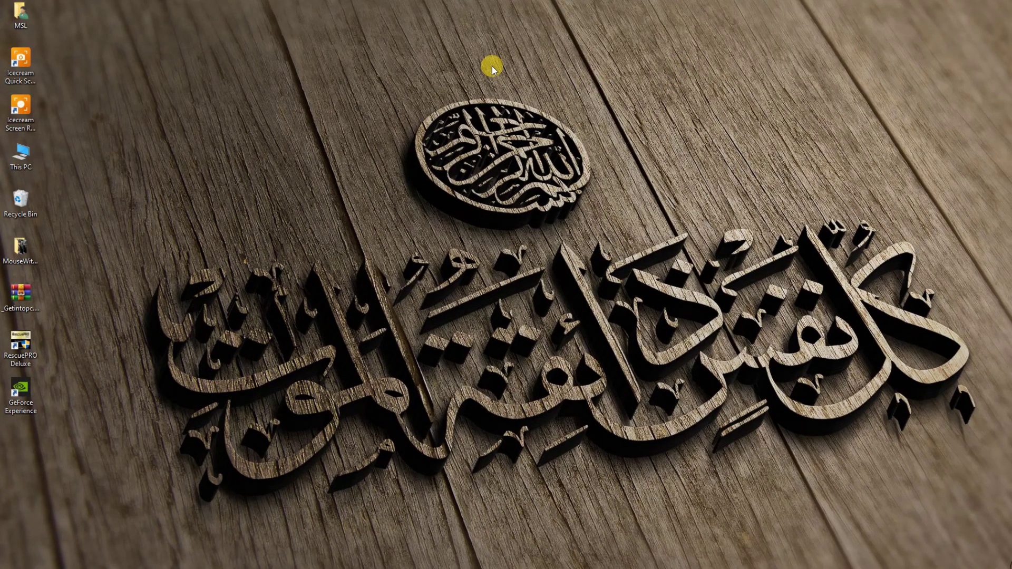
right_click(619, 54)
left_click(640, 89)
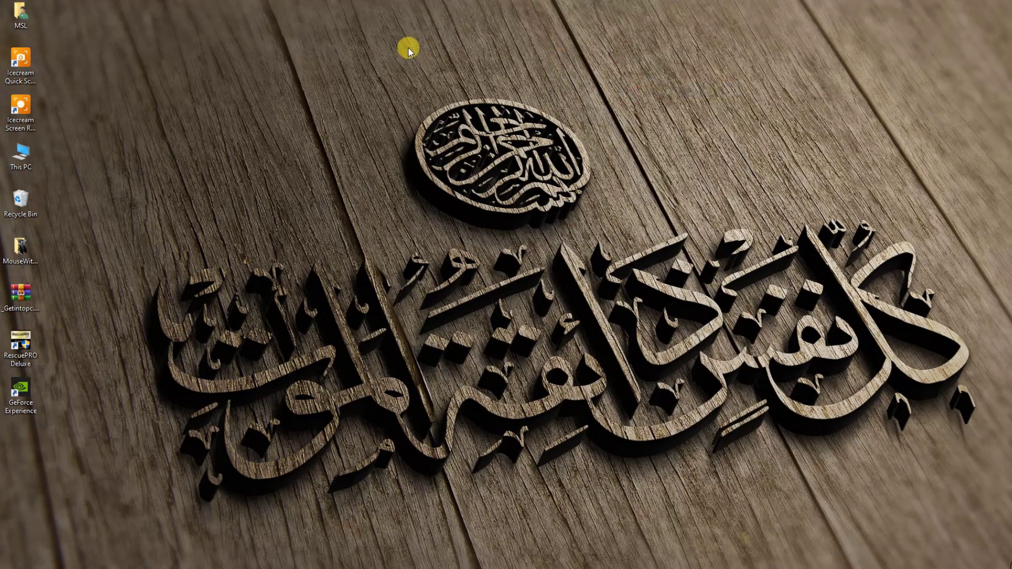
right_click(366, 41)
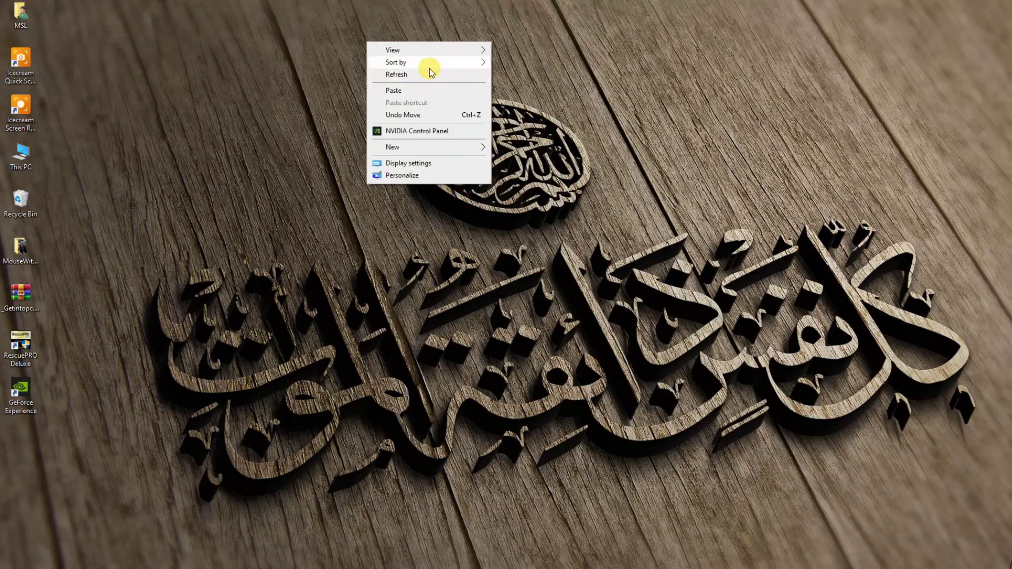
left_click(430, 74)
right_click(341, 71)
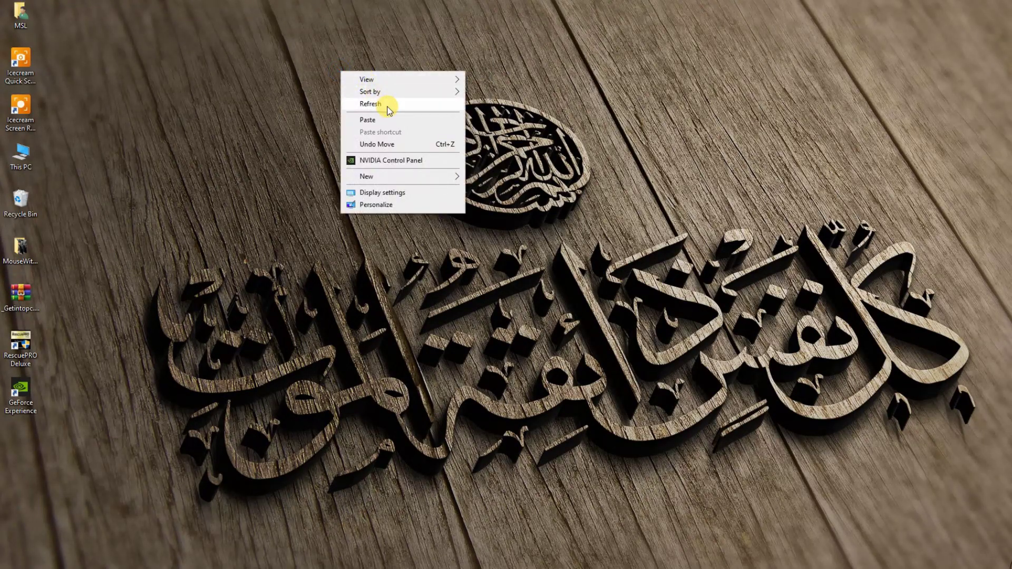